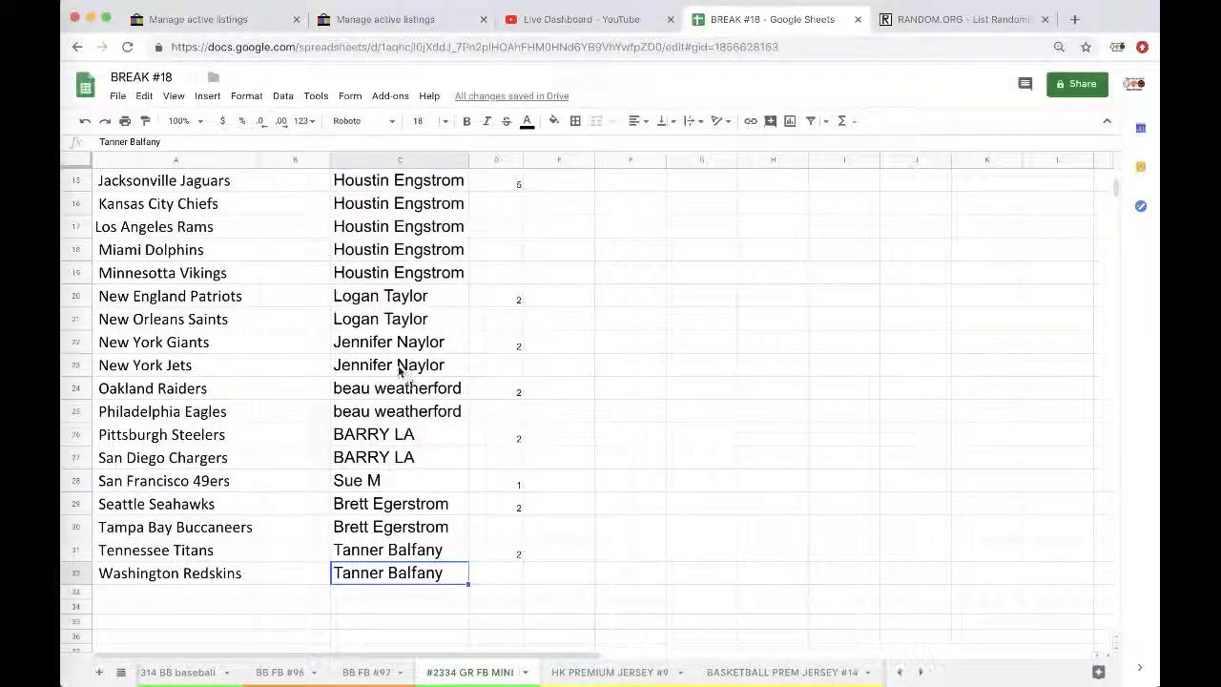
# - Review the participant names assigned beside the 32 teams on the #2334 GR FB MINI sheet
pyautogui.scroll(5, 399, 372)
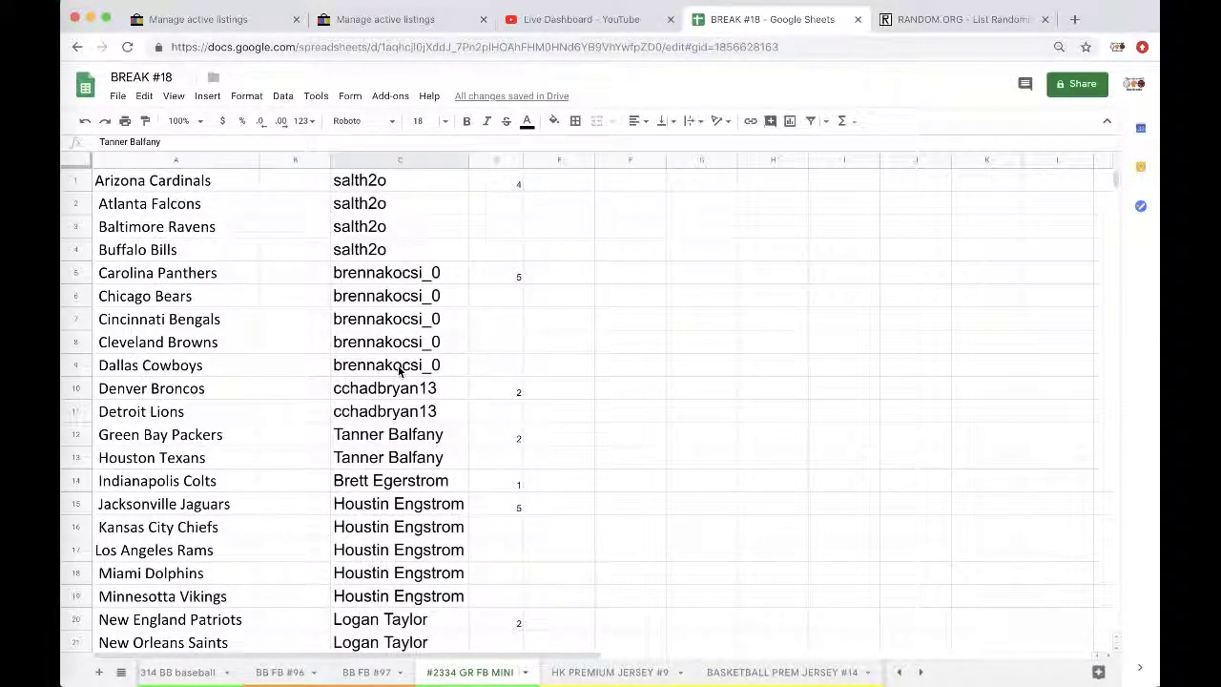
pyautogui.scroll(-4, 399, 372)
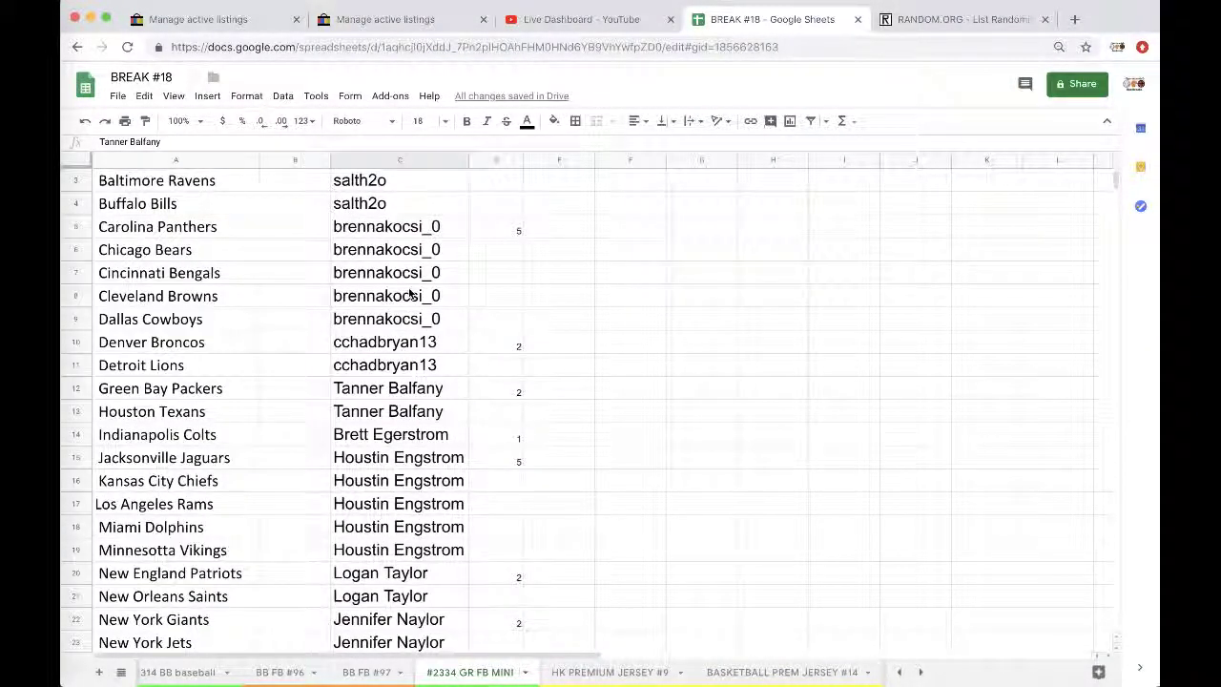
pyautogui.scroll(-5, 410, 294)
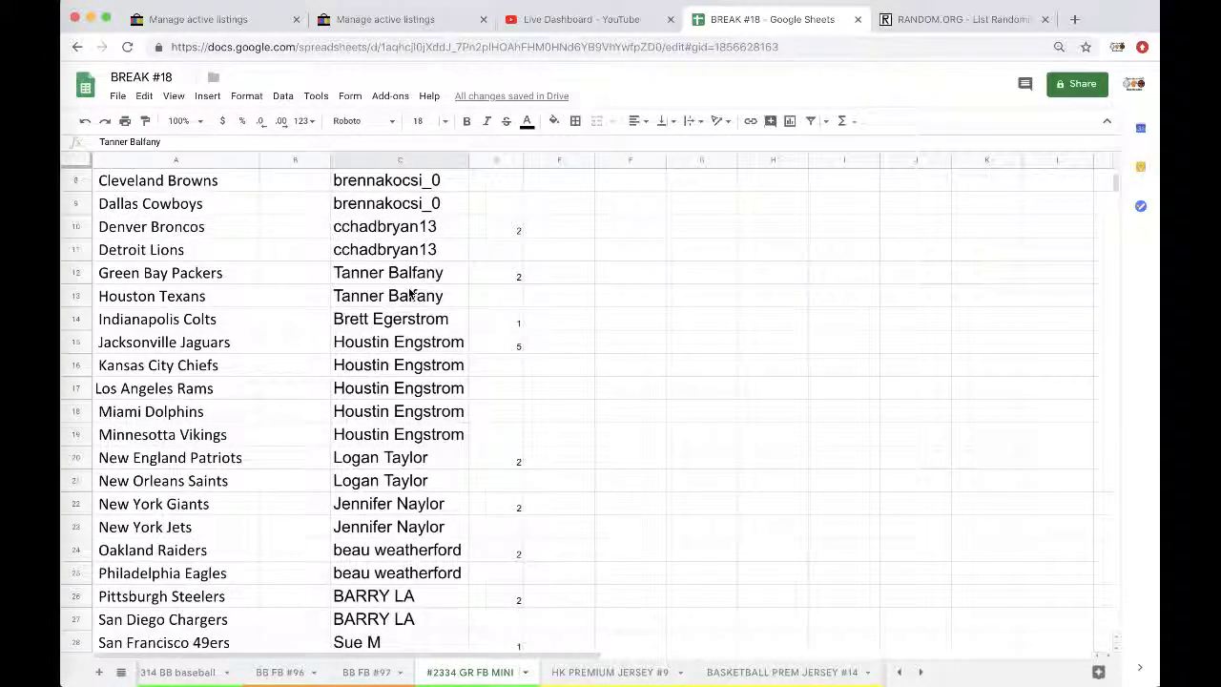
pyautogui.scroll(-5, 418, 274)
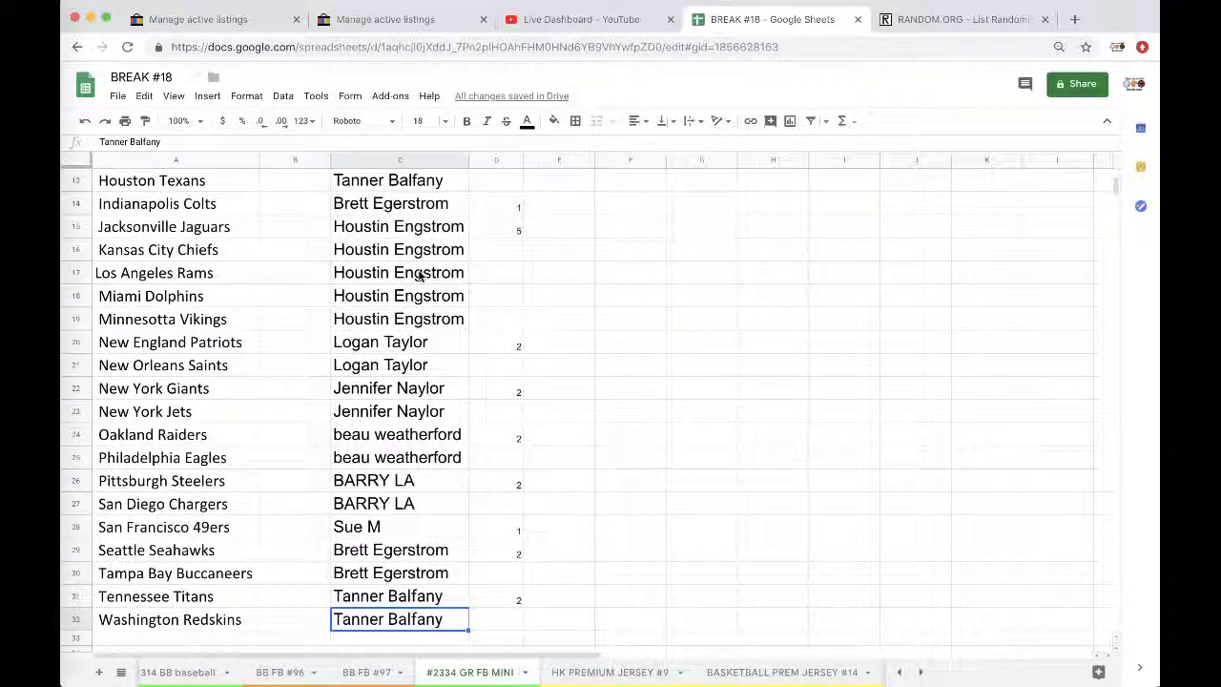
pyautogui.scroll(-1, 420, 273)
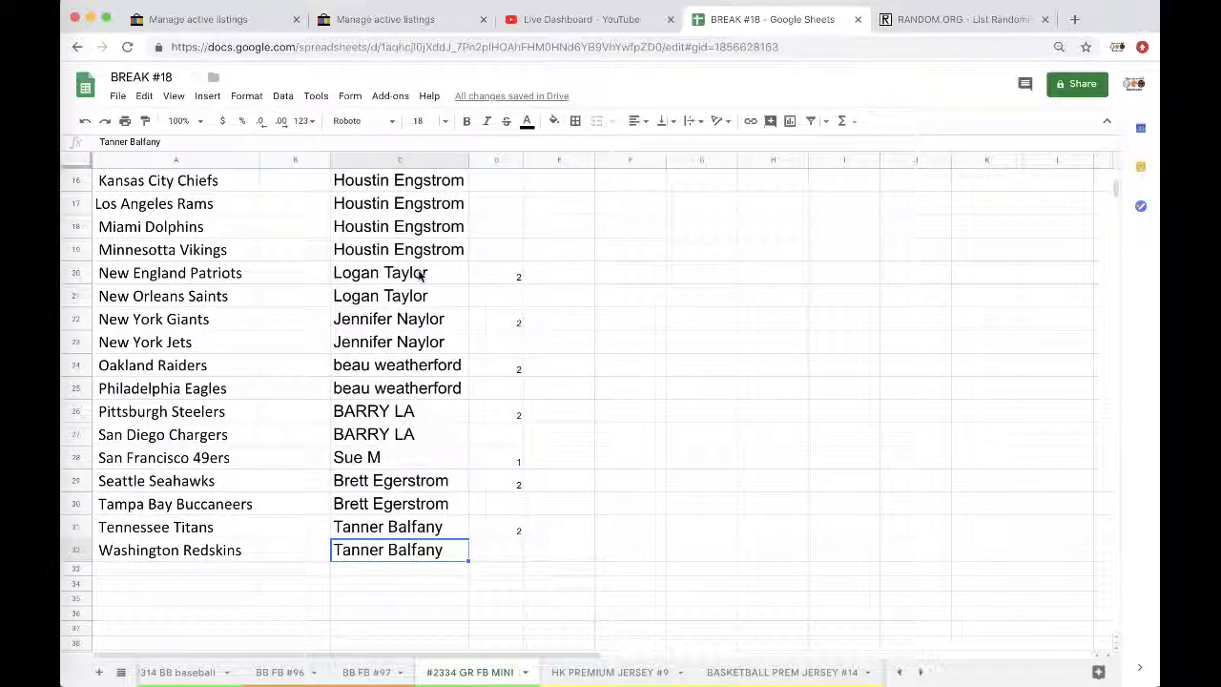
pyautogui.scroll(3, 407, 311)
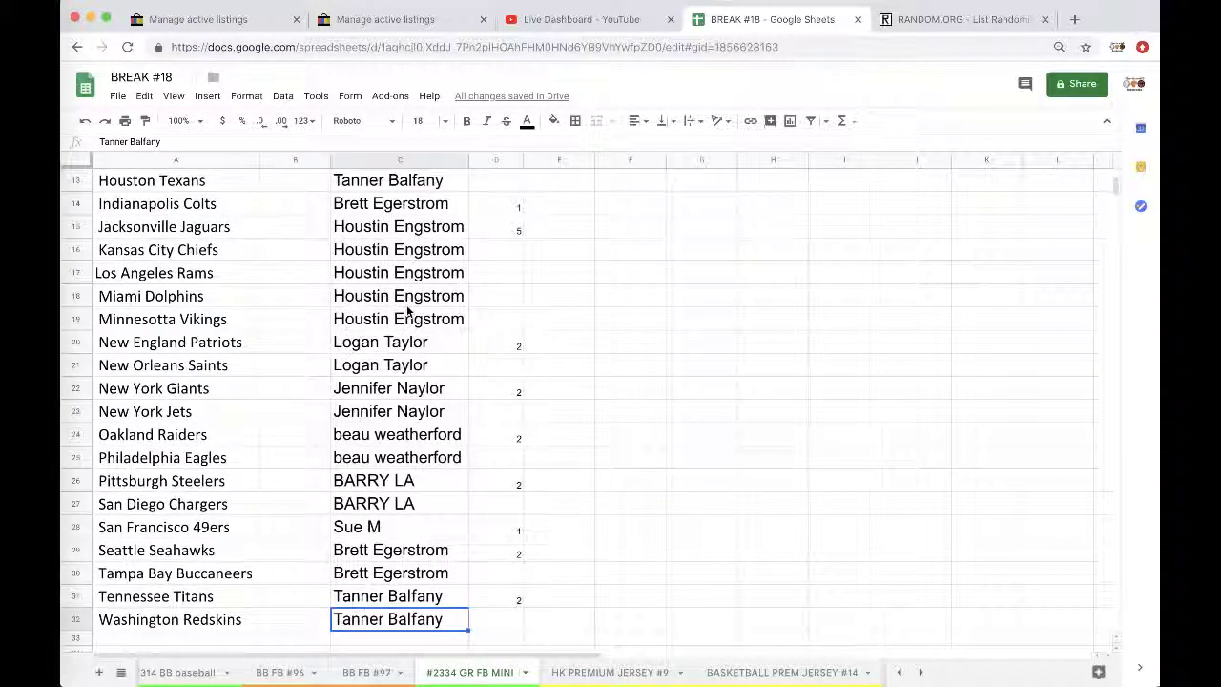
pyautogui.click(406, 389)
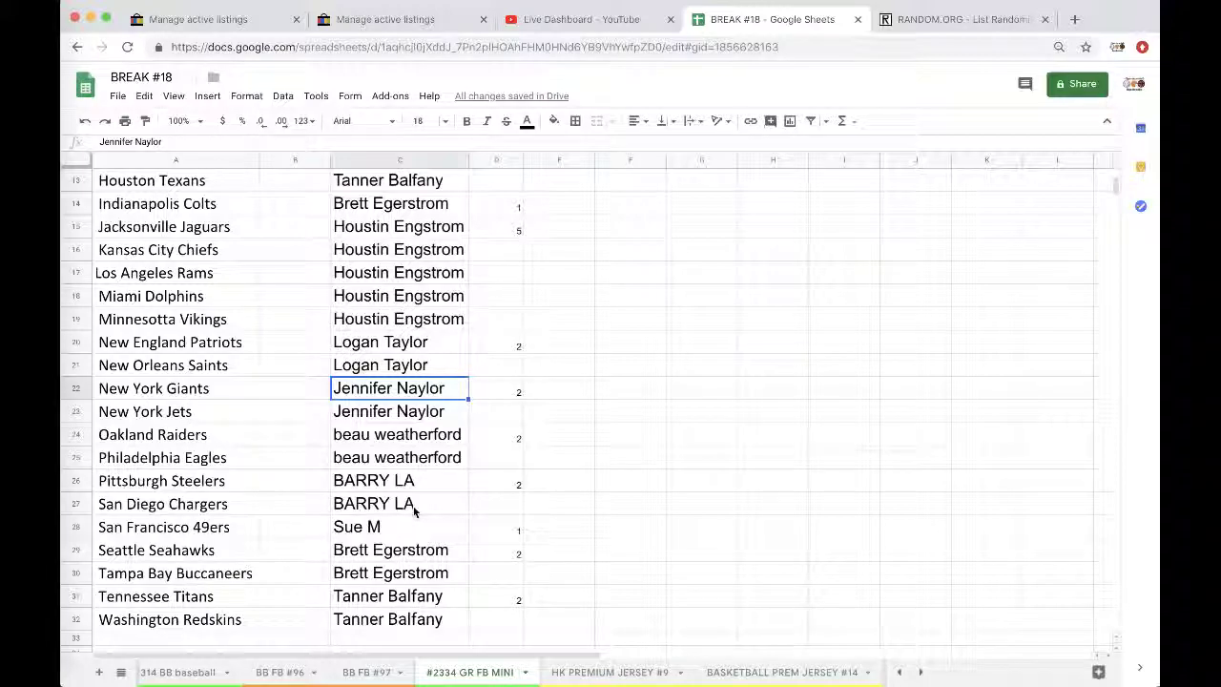
# - Fill the participant cells for the Oakland Raiders and Philadelphia Eagles, C24:C25, with orange
pyautogui.moveTo(385, 437); pyautogui.dragTo(376, 466)
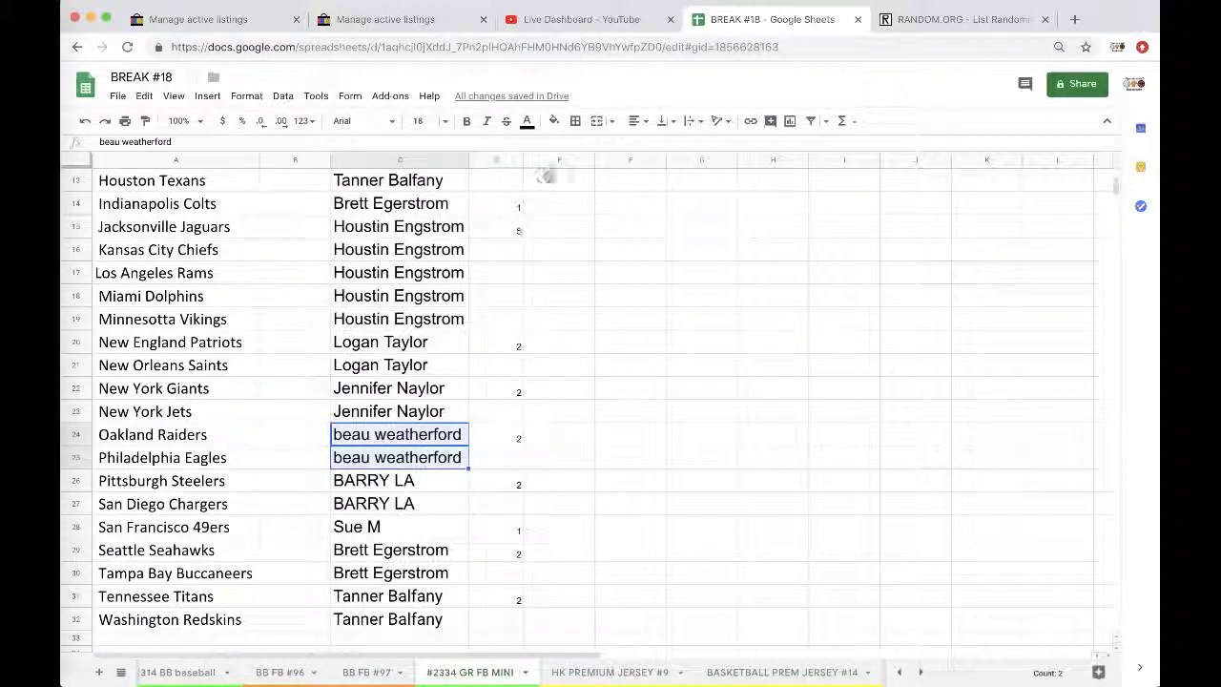
pyautogui.click(554, 121)
pyautogui.click(584, 191)
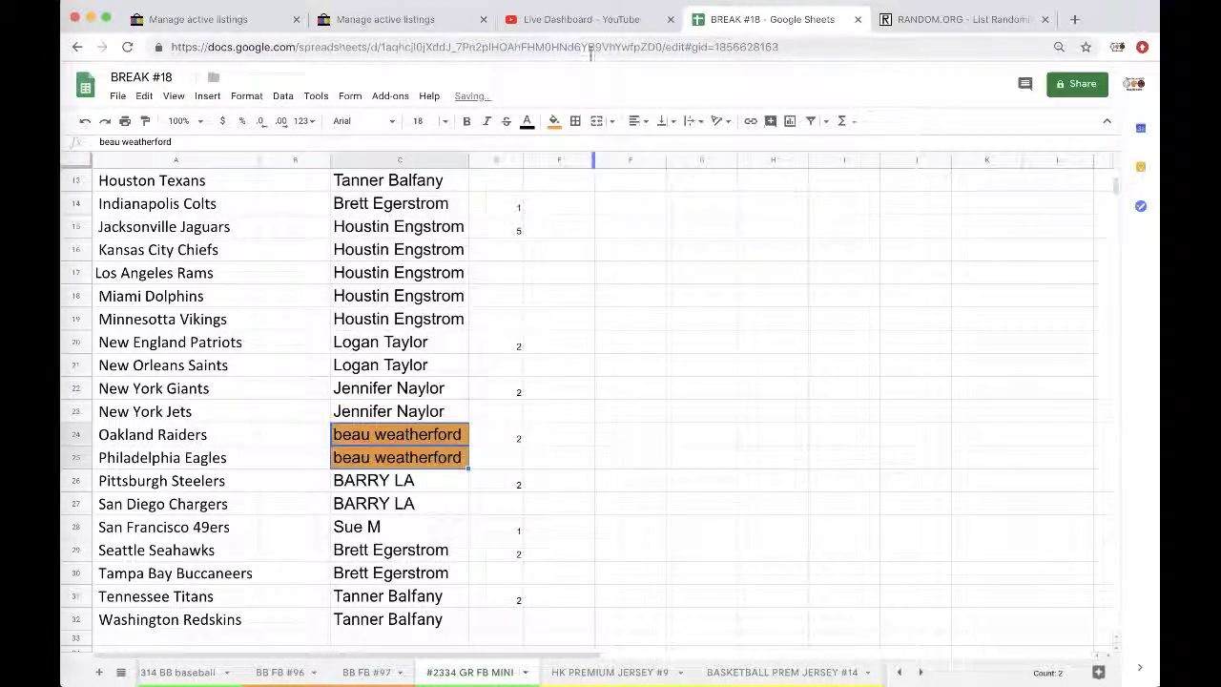
# - Check the live chat on the YouTube Live Dashboard and return to the BREAK #18 spreadsheet
pyautogui.click(580, 20)
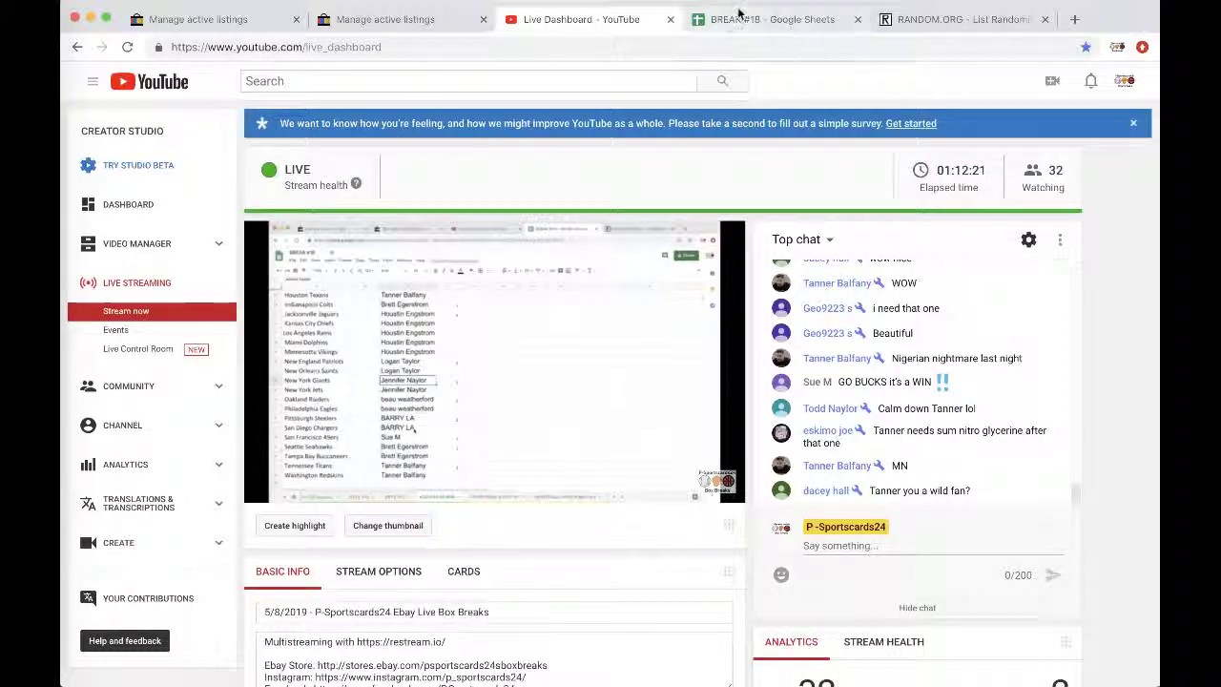
pyautogui.click(740, 17)
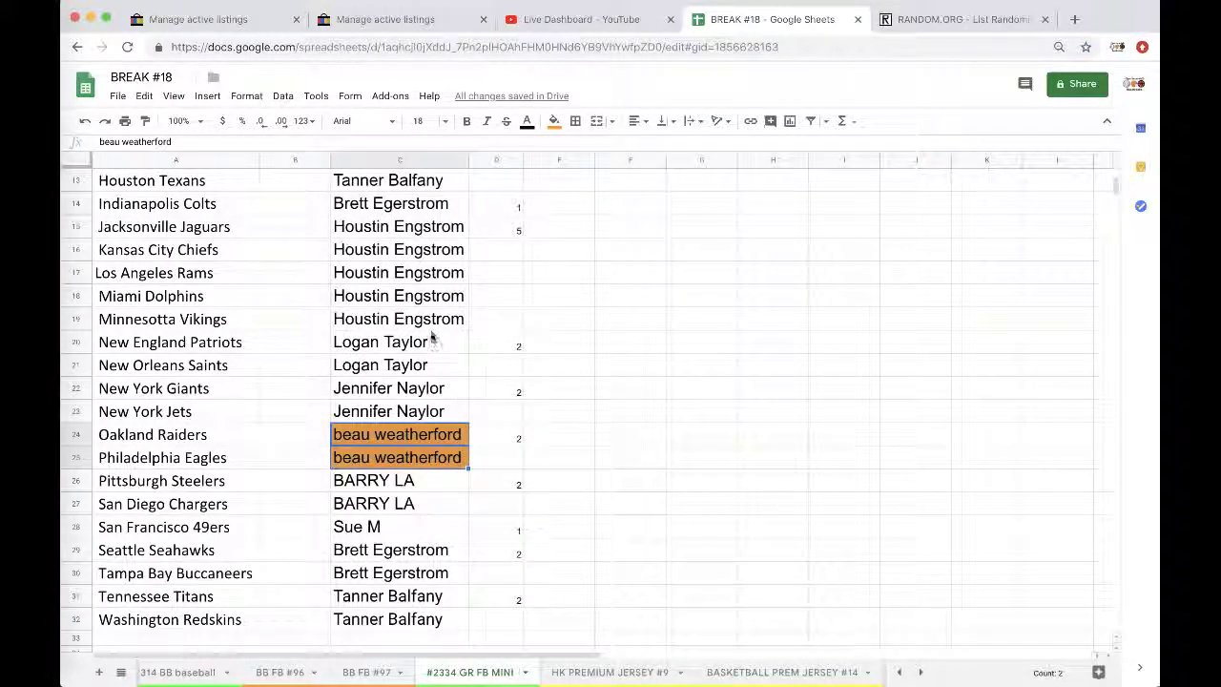
pyautogui.click(425, 493)
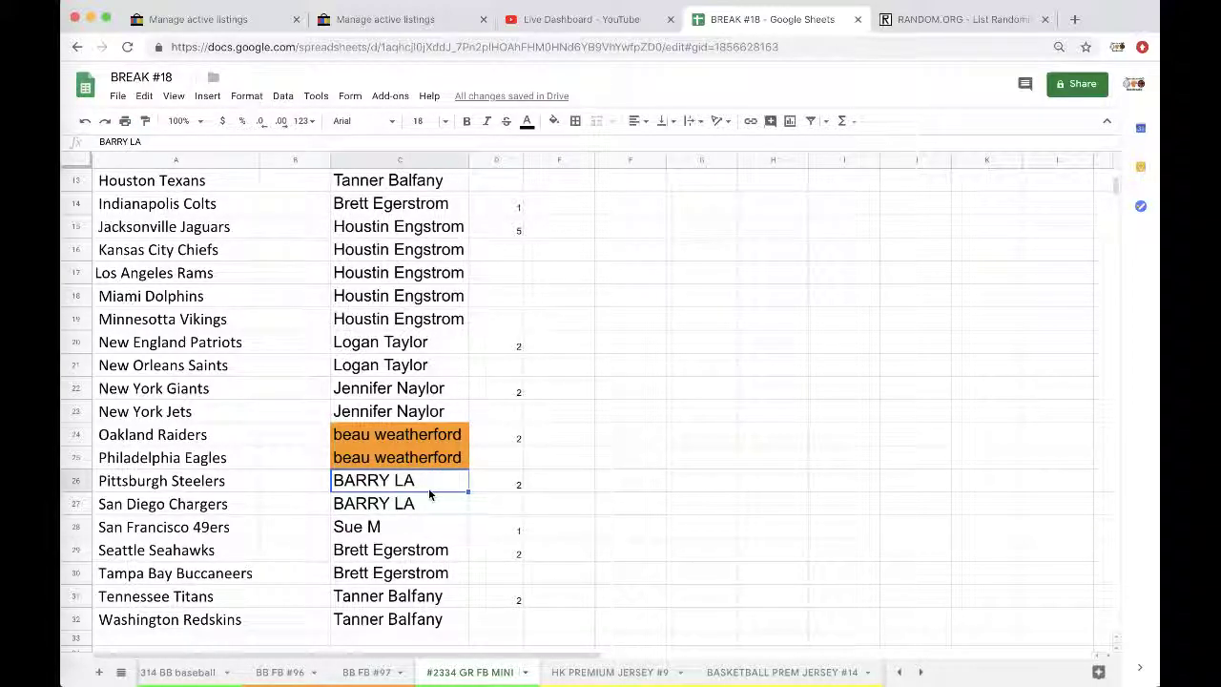
pyautogui.click(614, 19)
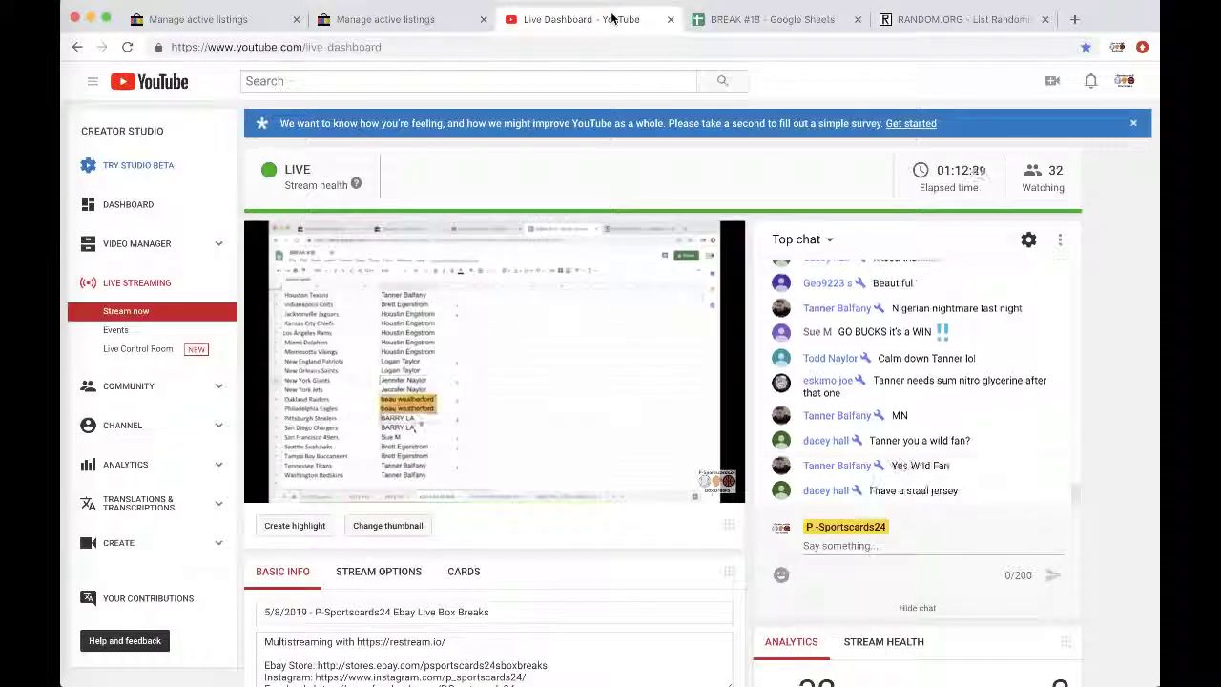
pyautogui.click(776, 24)
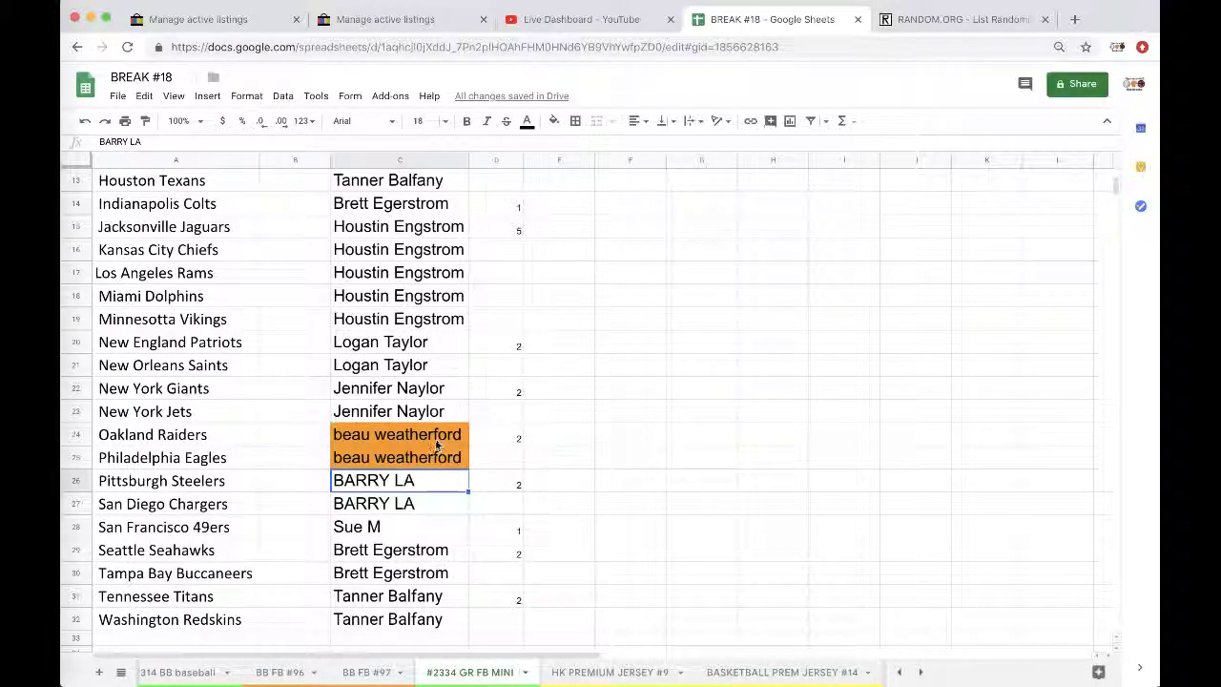
# - Reset the fill colour of the participant cells C24:C25
pyautogui.moveTo(434, 434); pyautogui.dragTo(435, 457)
pyautogui.click(557, 125)
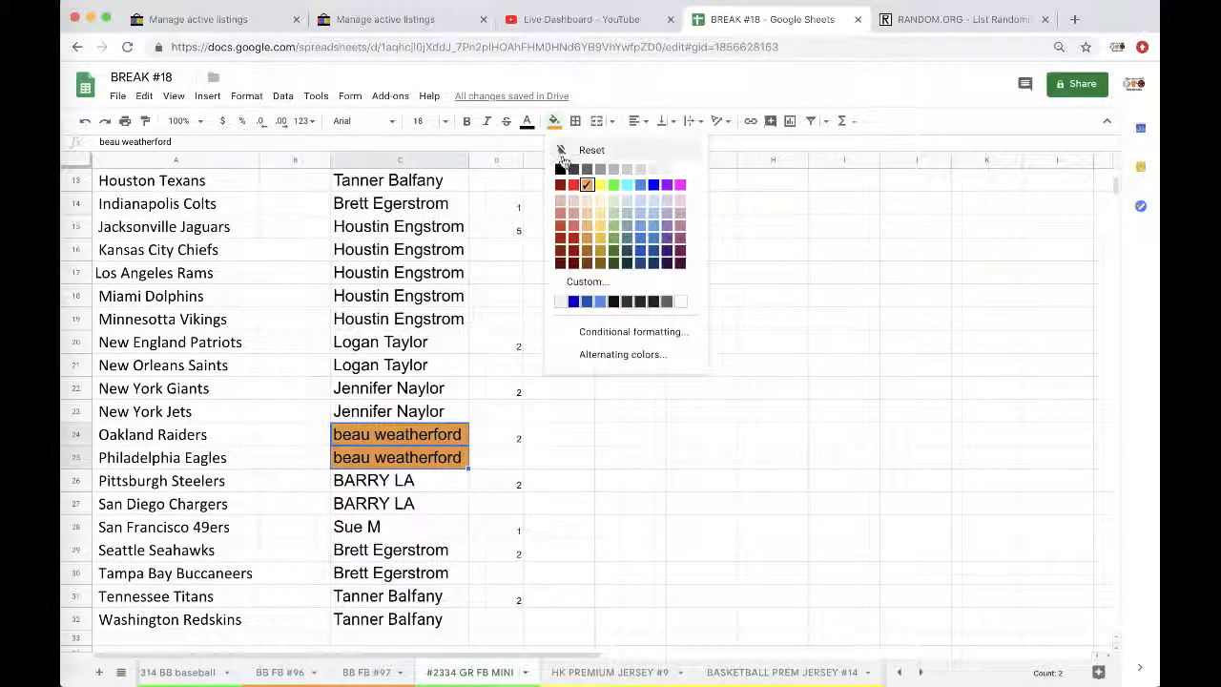
pyautogui.click(572, 151)
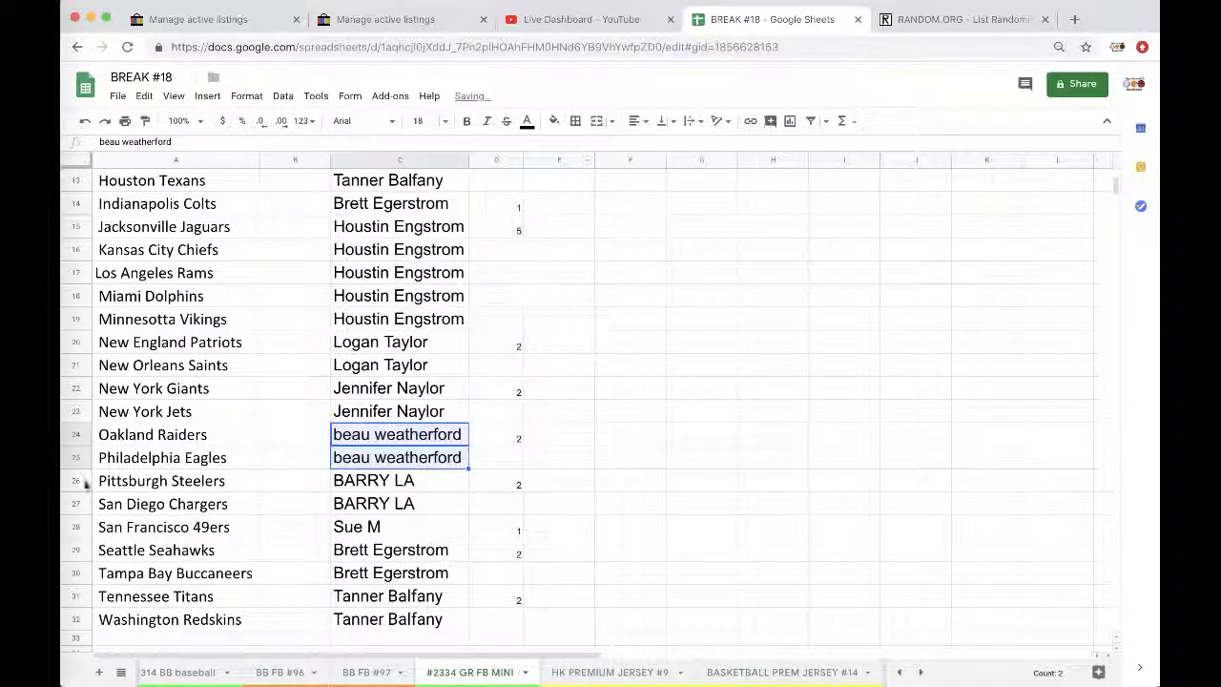
# - Copy all participant names from column C into a fresh List Randomizer form on RANDOM.ORG
pyautogui.click(376, 158)
pyautogui.hotkey('ctrl', 'c')
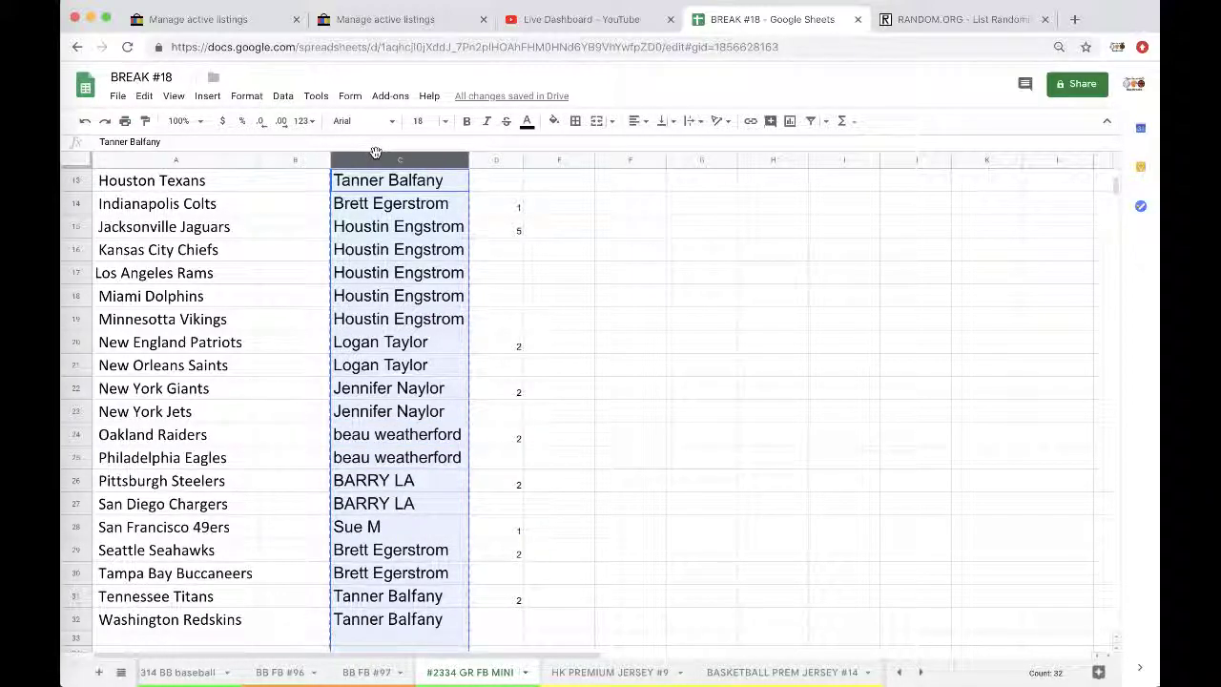
pyautogui.scroll(5, 382, 238)
pyautogui.click(885, 19)
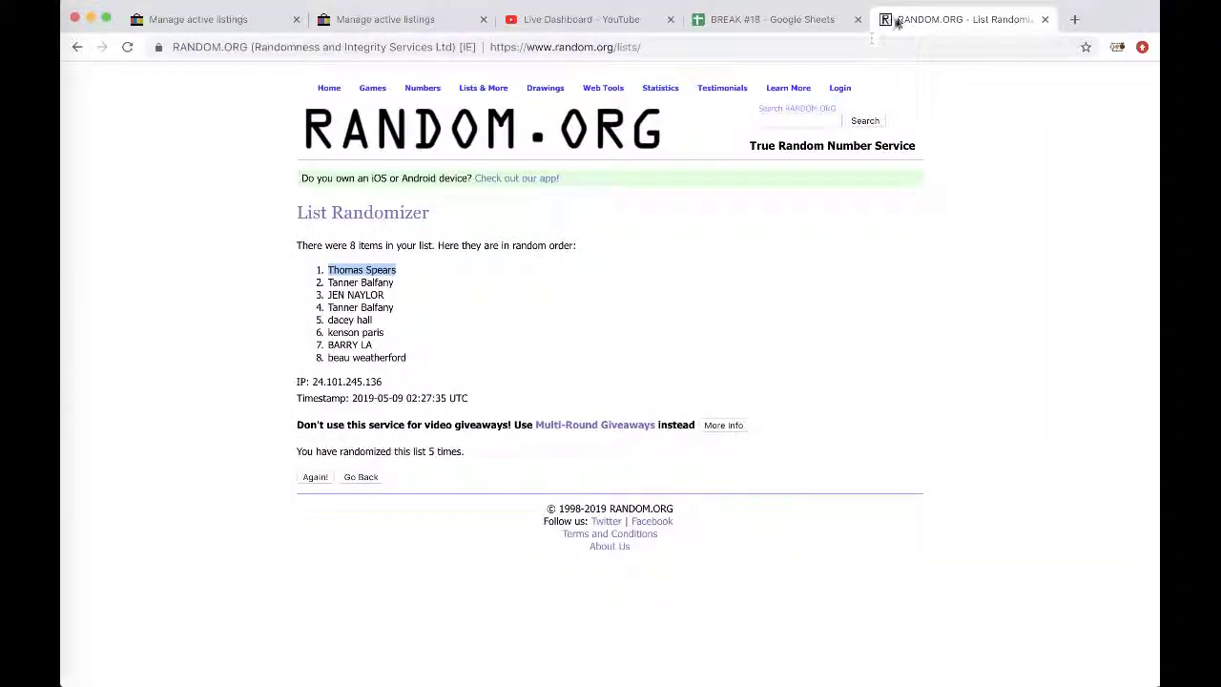
pyautogui.click(856, 47)
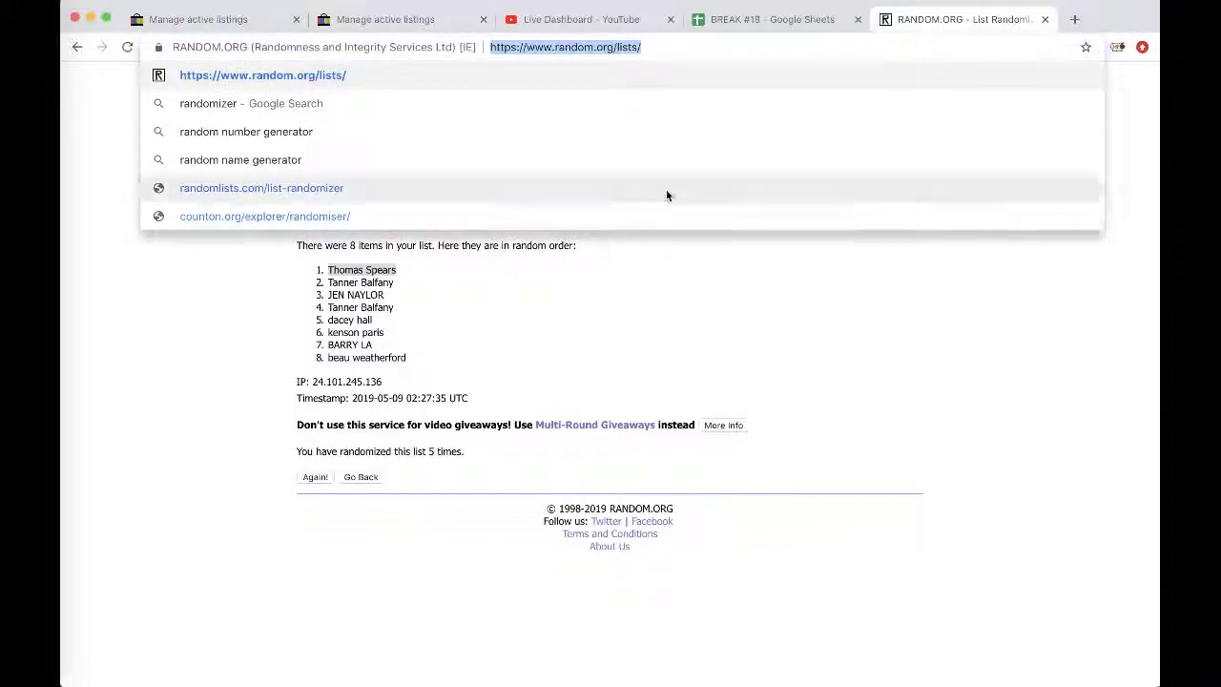
pyautogui.press('Return')
pyautogui.click(433, 398)
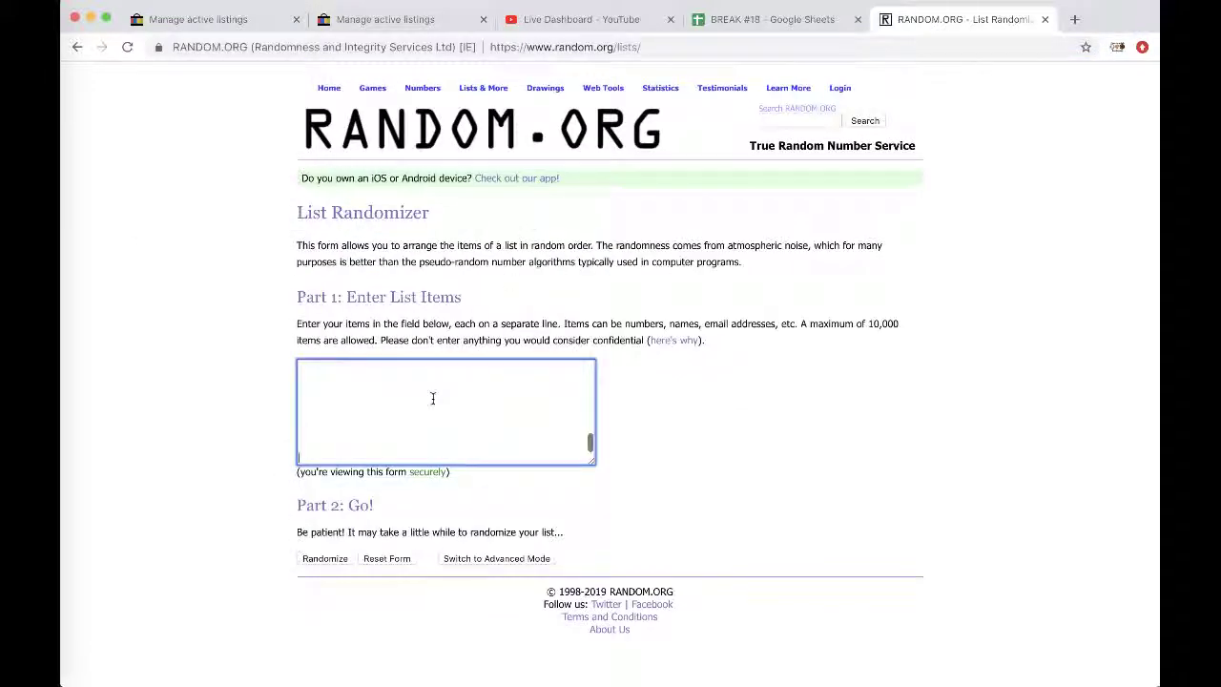
# - Randomize the pasted list of participant names five times in a row
pyautogui.click(320, 558)
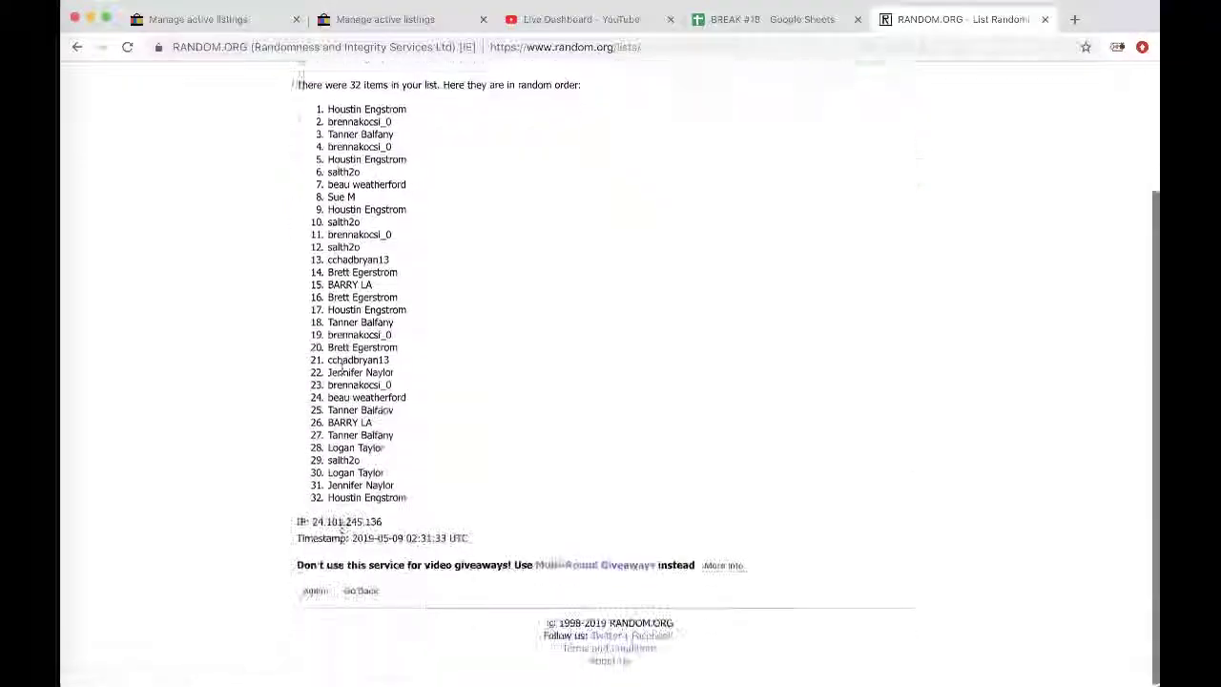
pyautogui.click(314, 589)
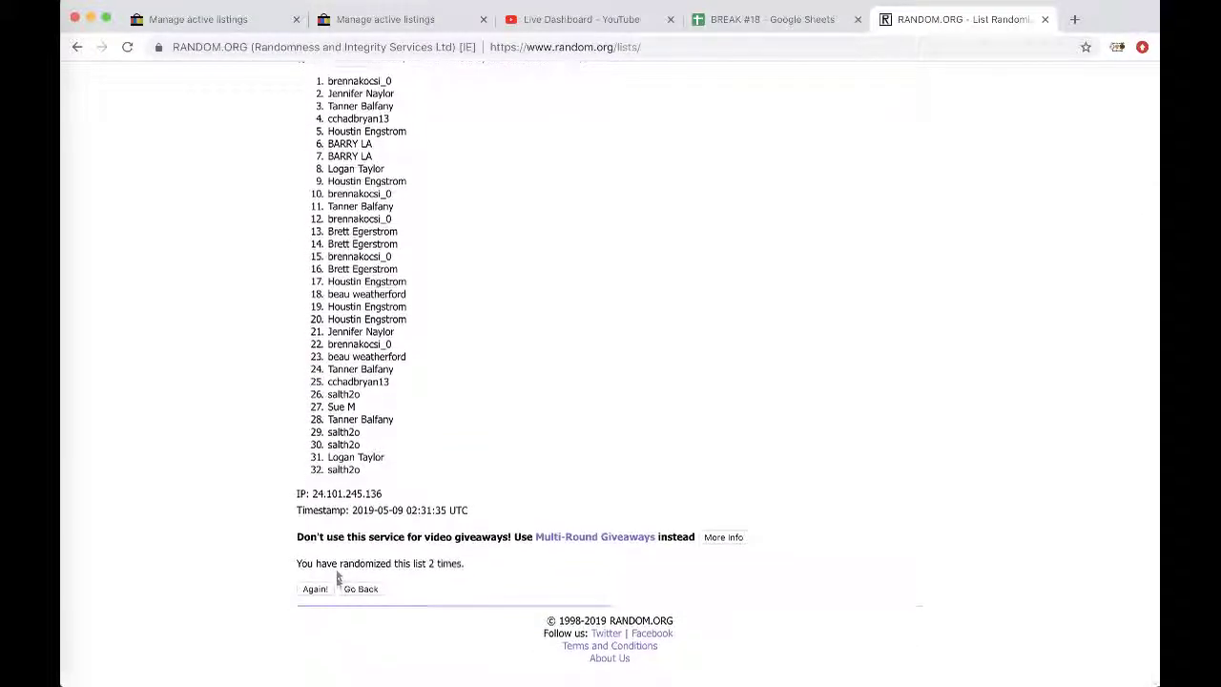
pyautogui.click(313, 590)
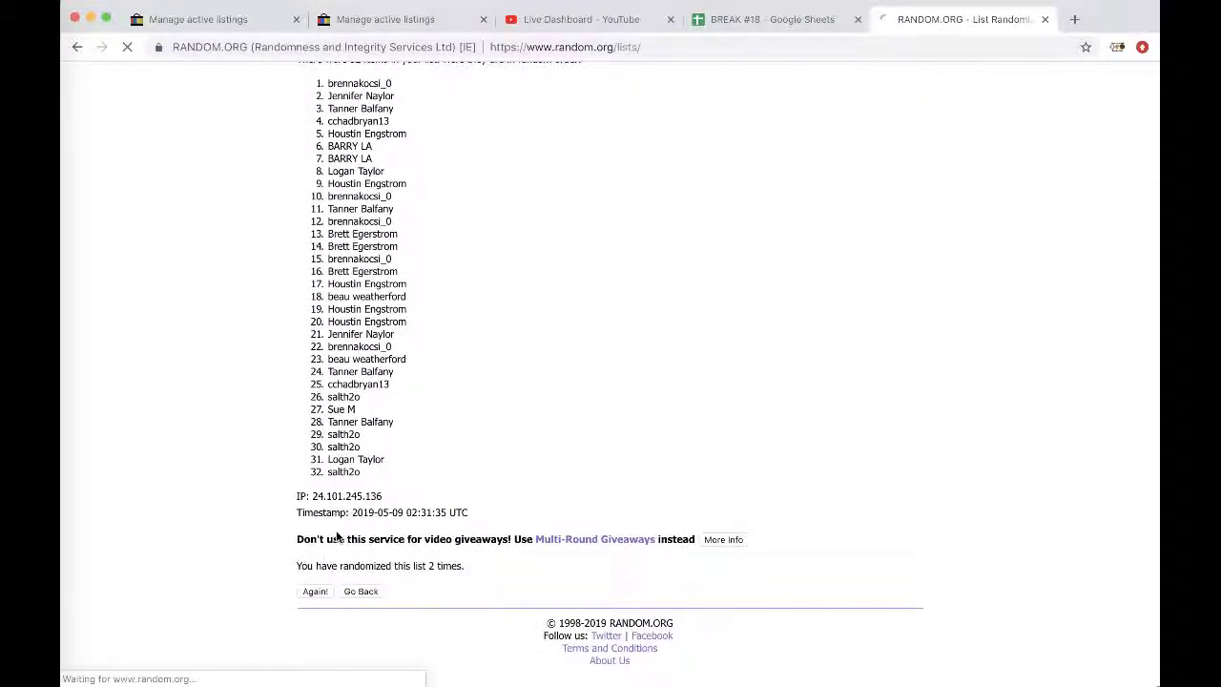
pyautogui.click(313, 591)
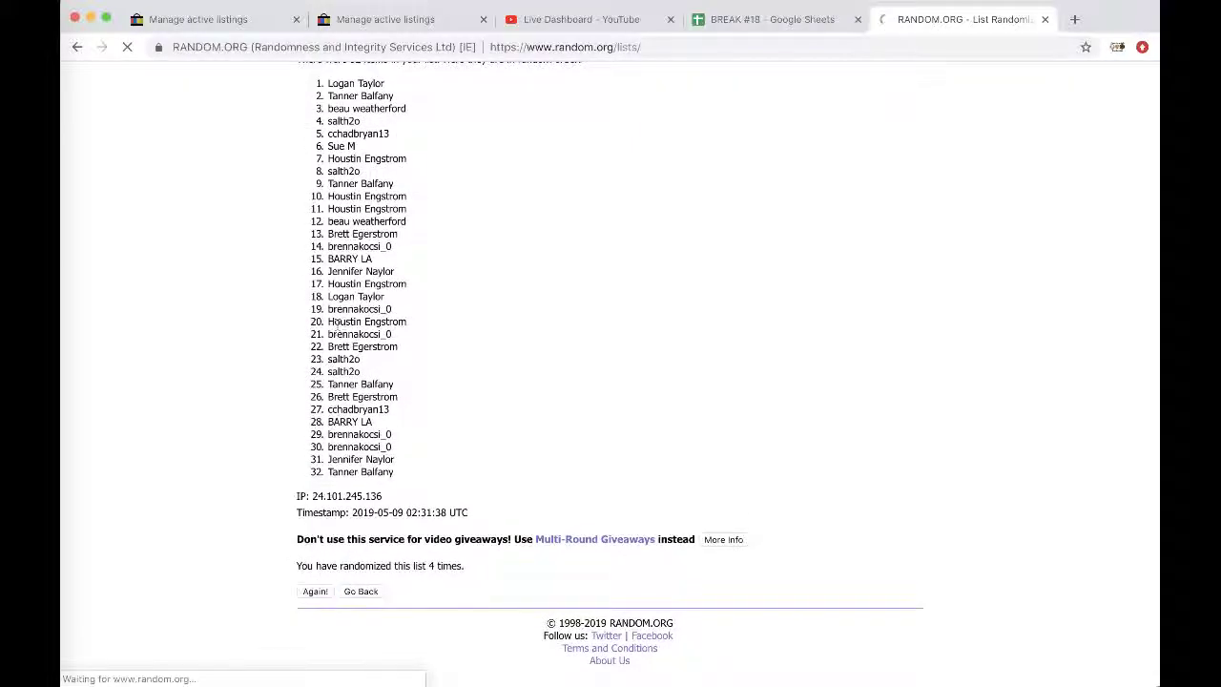
# - Copy the randomized names into column B of the BREAK #18 spreadsheet, starting at B1 beside Arizona Cardinals
pyautogui.moveTo(324, 267); pyautogui.dragTo(440, 479)
pyautogui.click(754, 19)
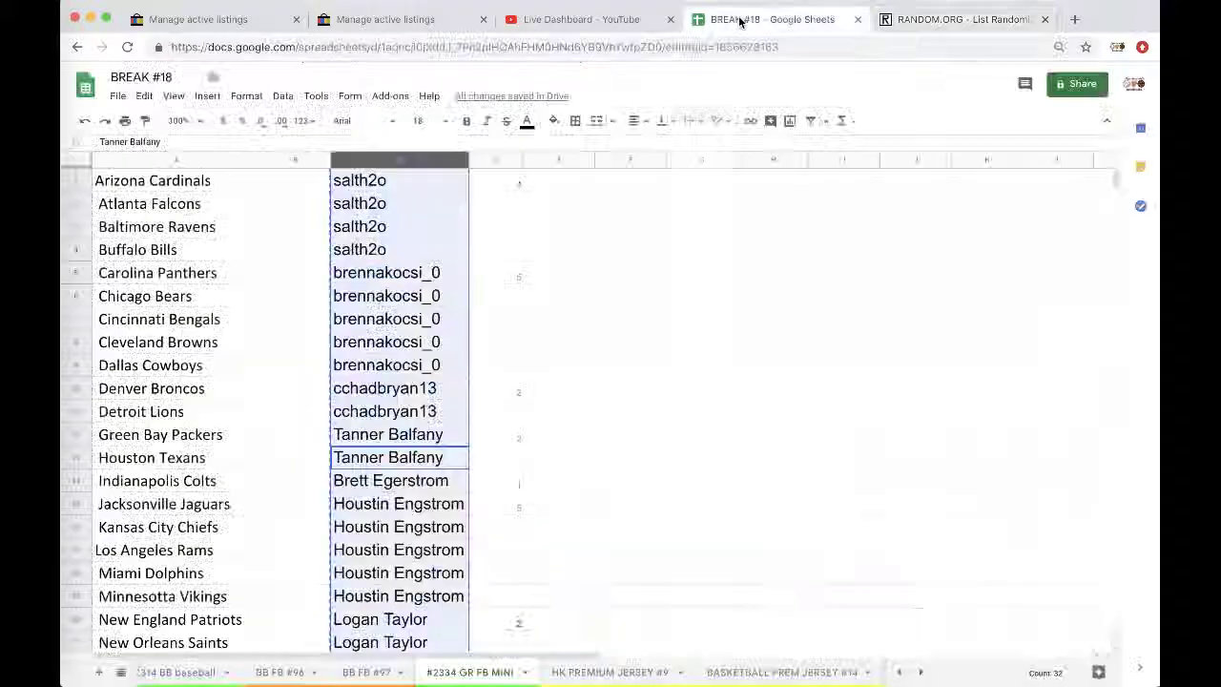
pyautogui.click(275, 184)
pyautogui.hotkey('ctrl', 'v')
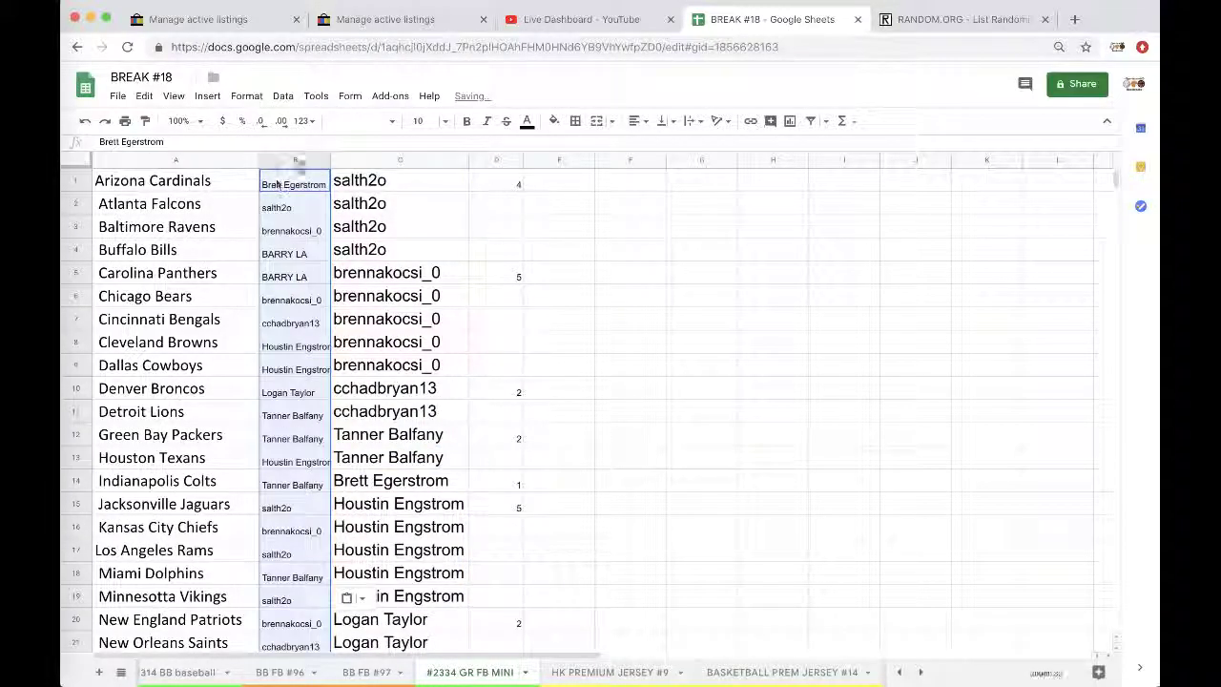
# - Set the font size of the pasted names to 18 and fit column B's width to its contents
pyautogui.click(425, 120)
pyautogui.click(424, 327)
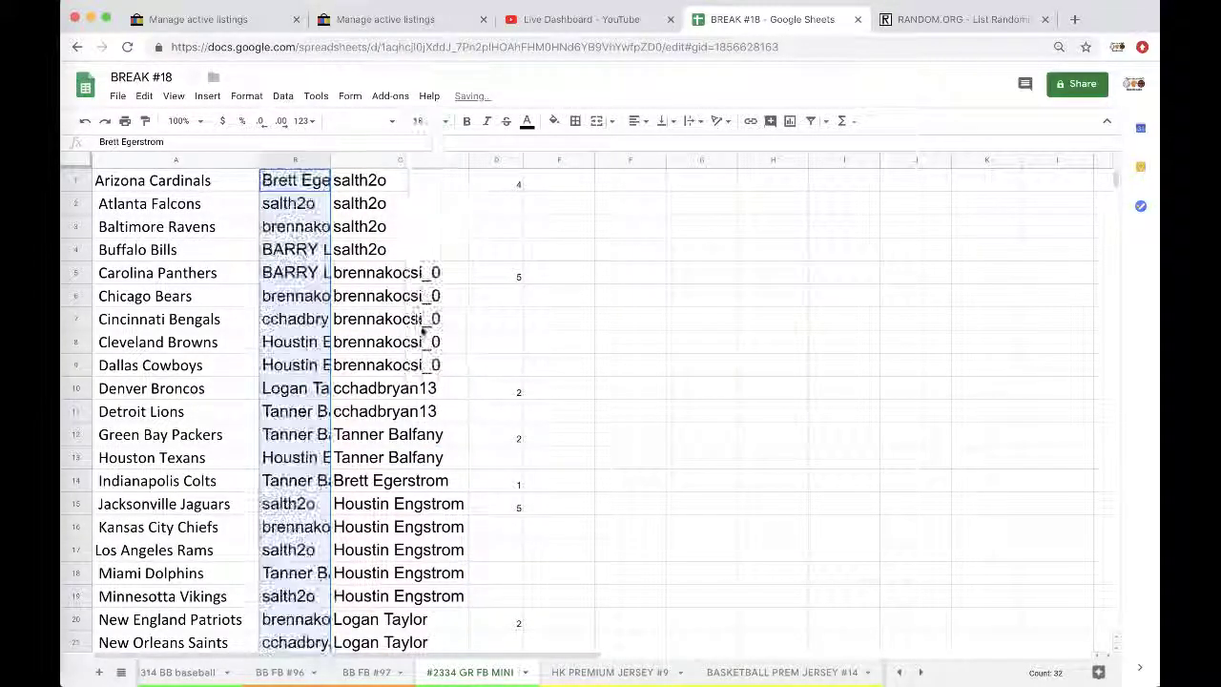
pyautogui.doubleClick(330, 156)
# - Review the randomized name in column B for each team, from Atlanta Falcons down to Washington Redskins
pyautogui.click(314, 204)
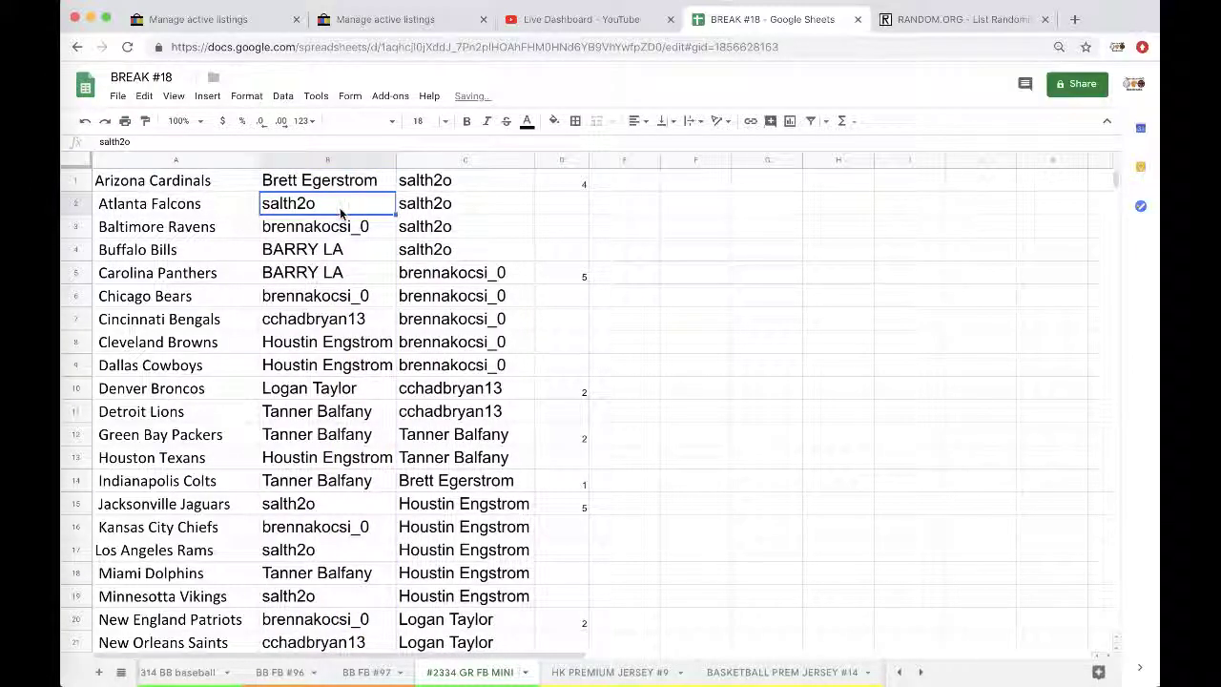
pyautogui.scroll(-1, 343, 210)
pyautogui.scroll(-3, 344, 210)
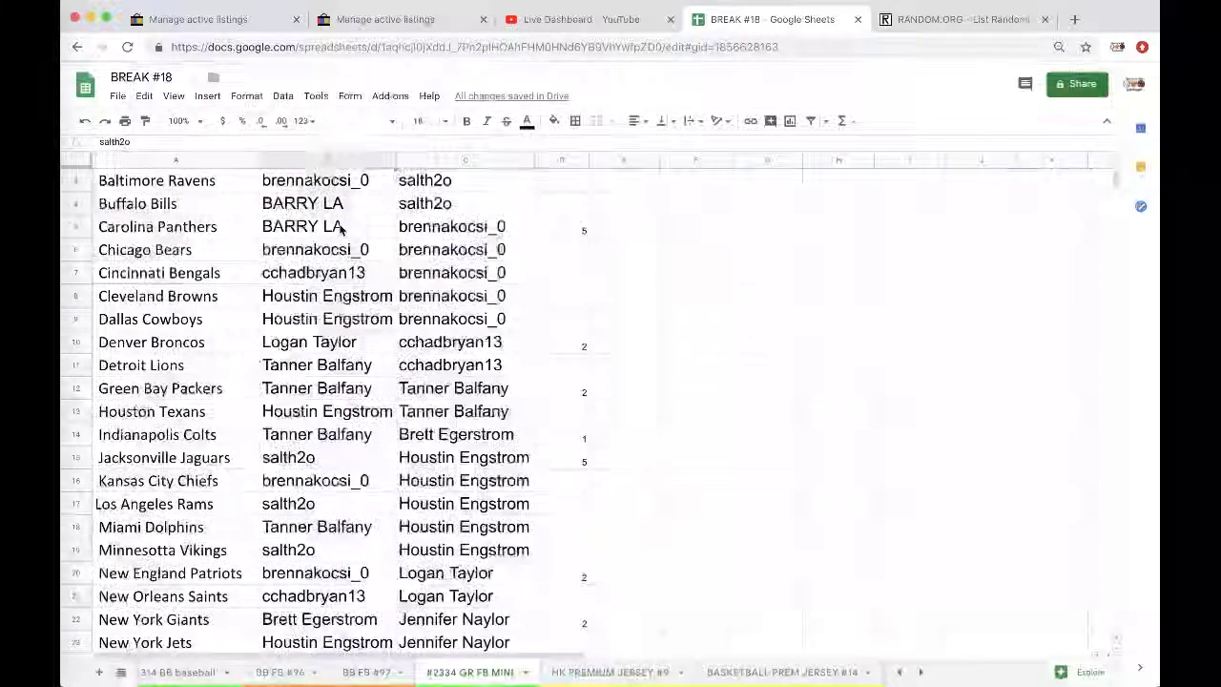
pyautogui.scroll(-1, 339, 212)
pyautogui.click(342, 225)
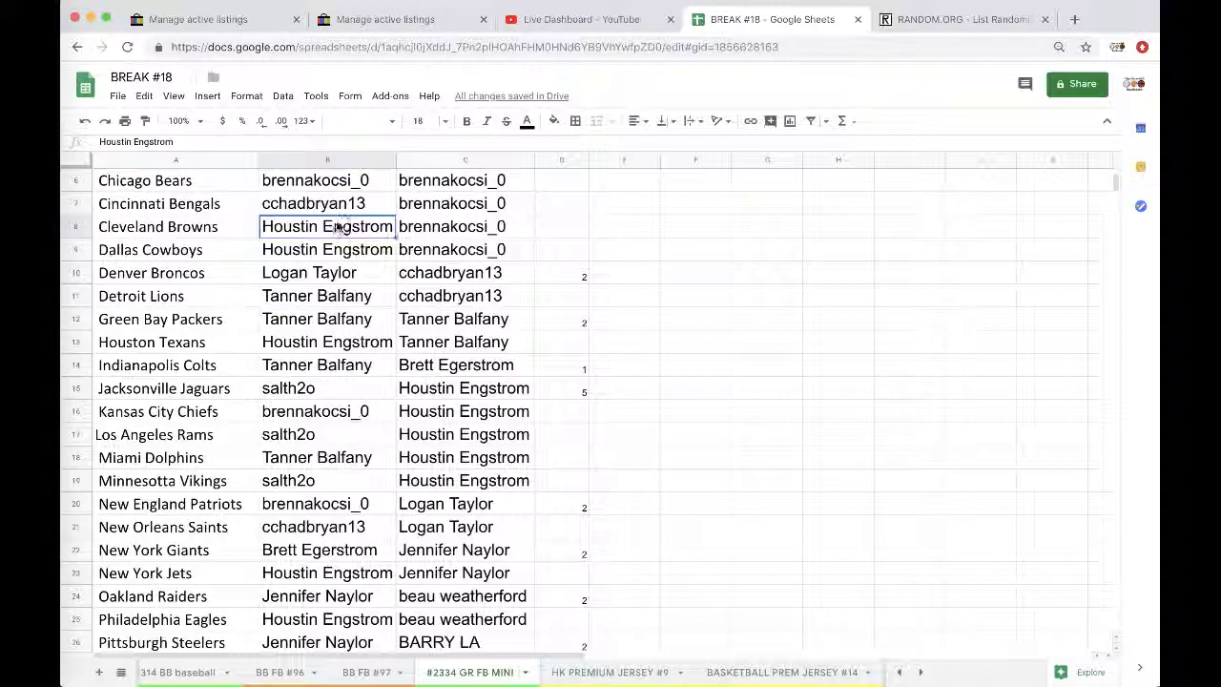
pyautogui.scroll(-1, 345, 226)
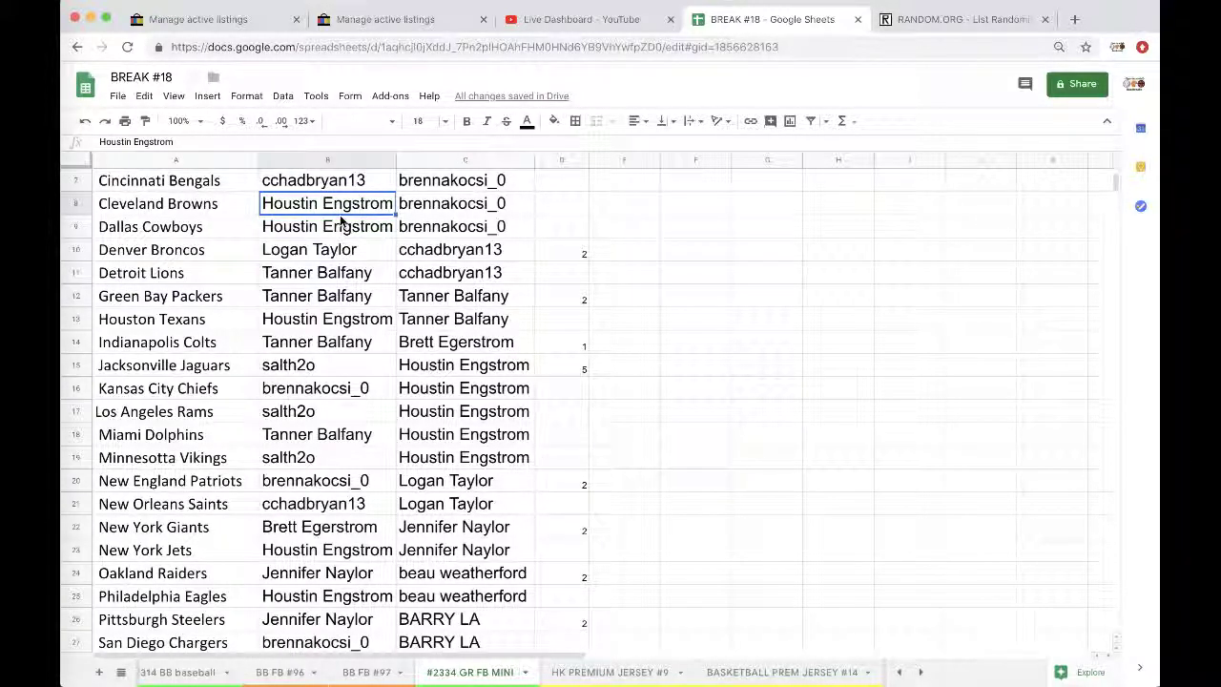
pyautogui.scroll(-1, 343, 223)
pyautogui.scroll(-3, 341, 221)
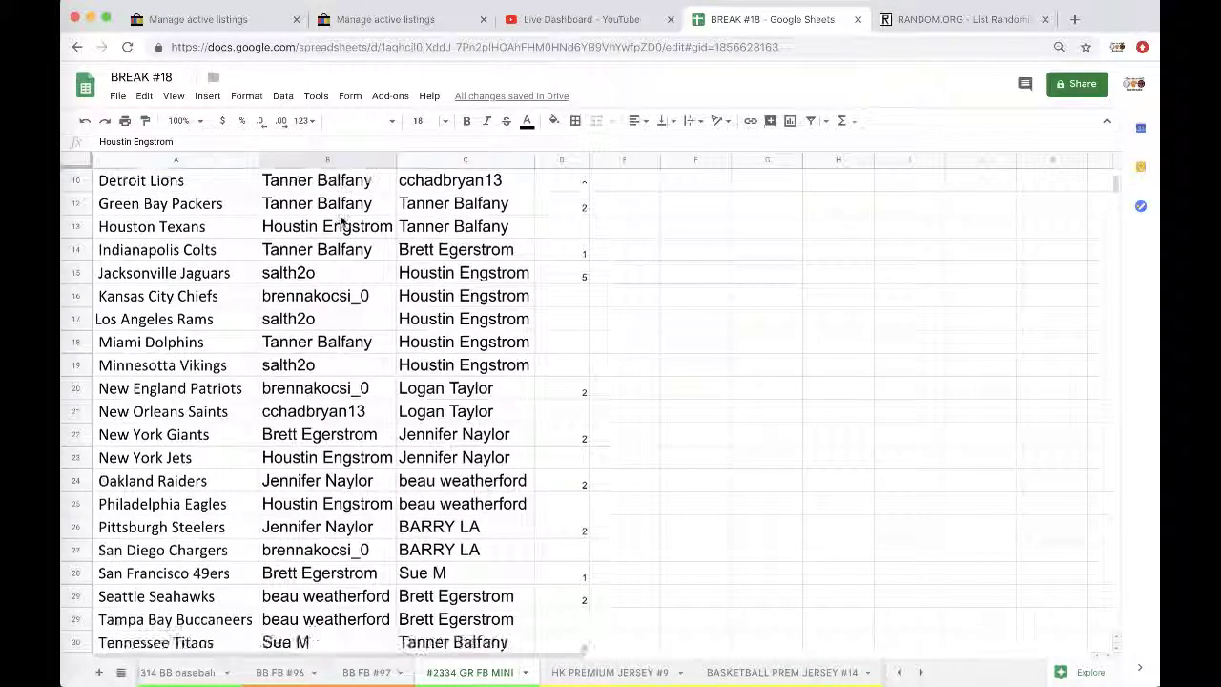
pyautogui.click(336, 250)
pyautogui.scroll(-1, 338, 246)
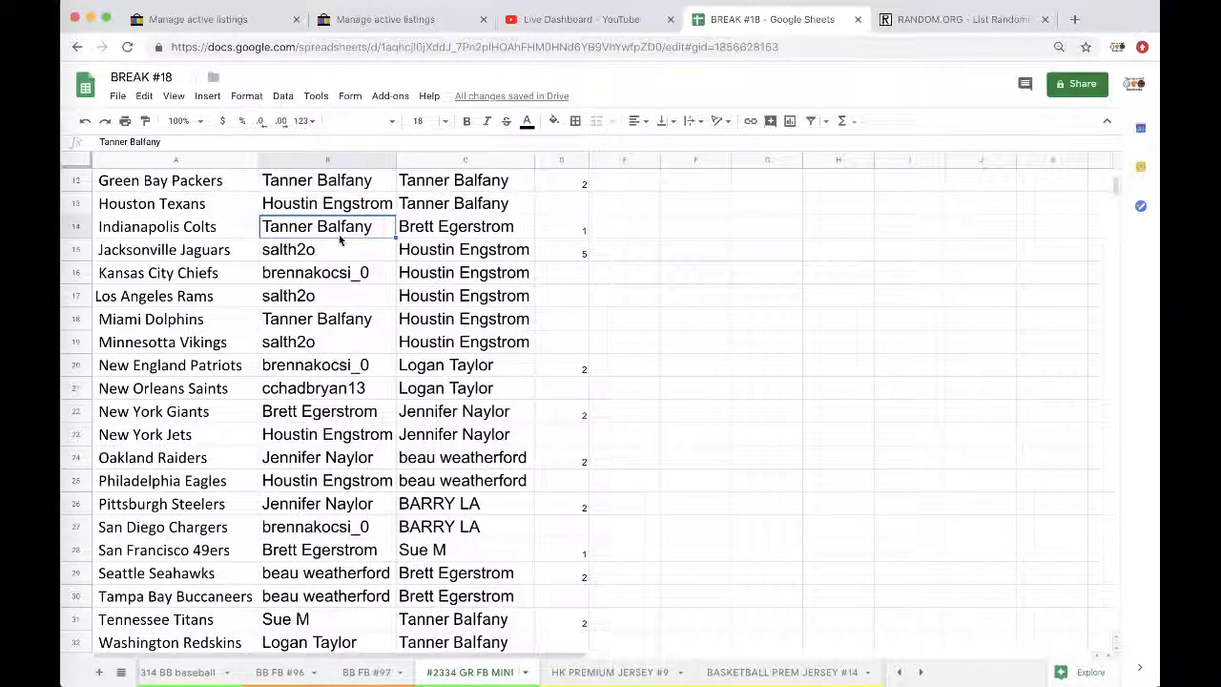
pyautogui.scroll(-2, 339, 241)
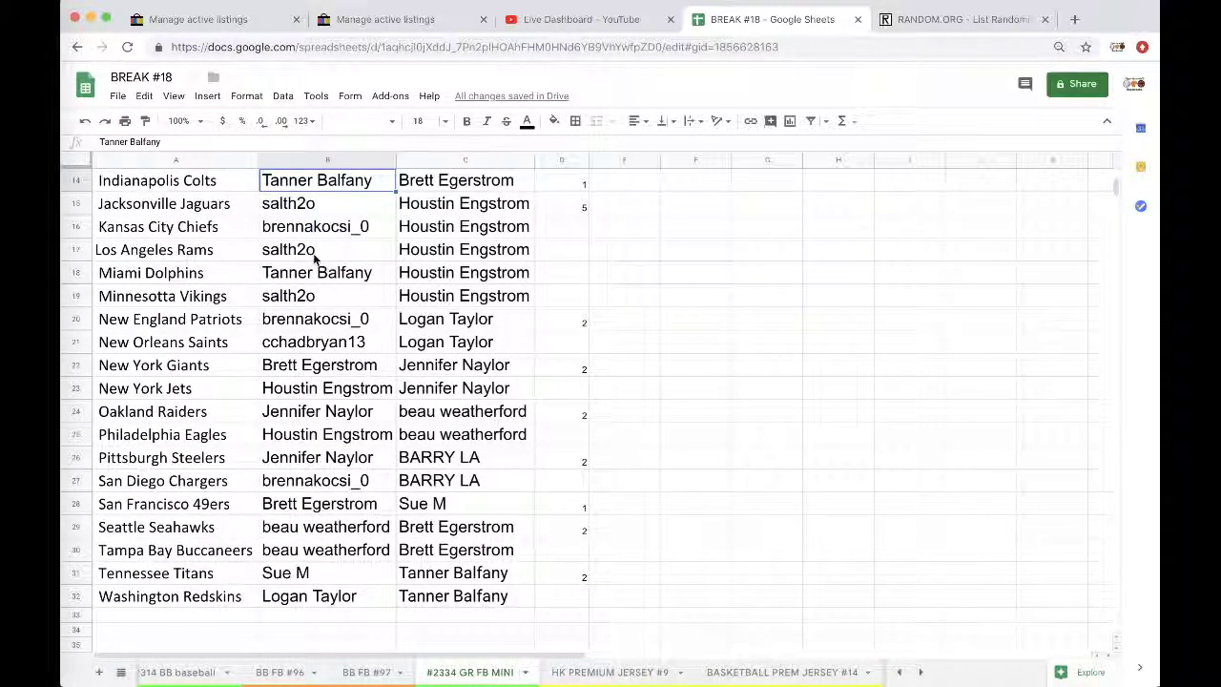
pyautogui.scroll(-3, 314, 258)
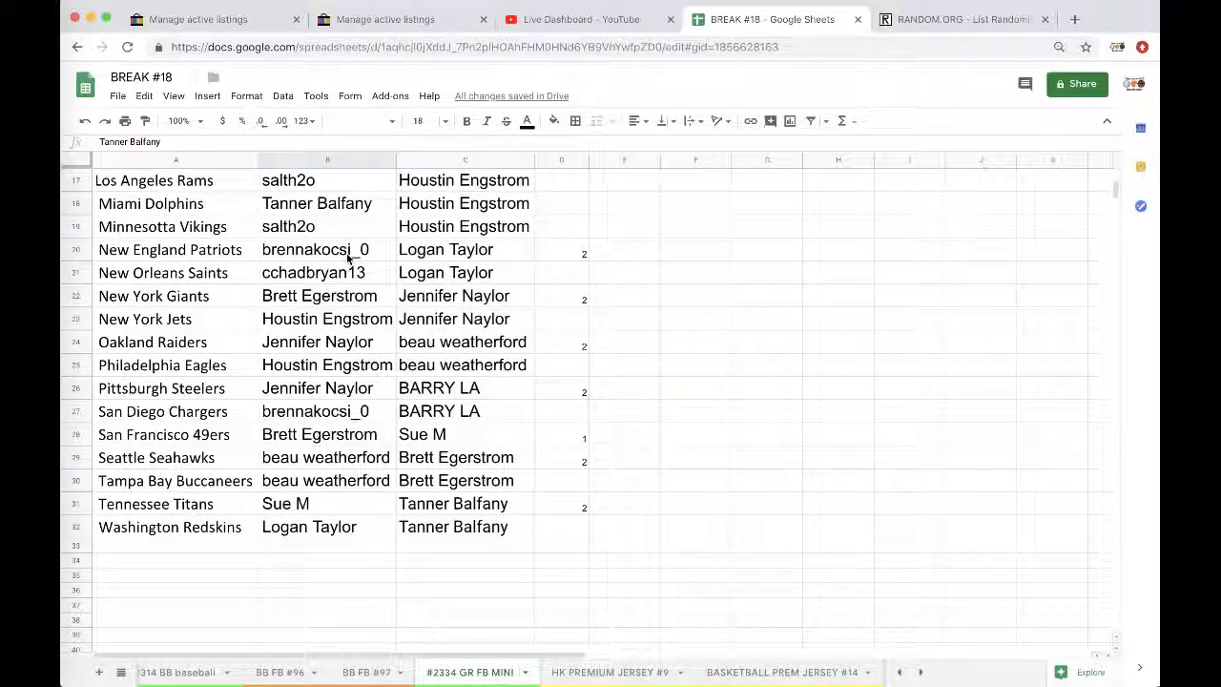
# - Check the remaining column B names from New England Patriots down to Washington Redskins
pyautogui.scroll(-3, 349, 256)
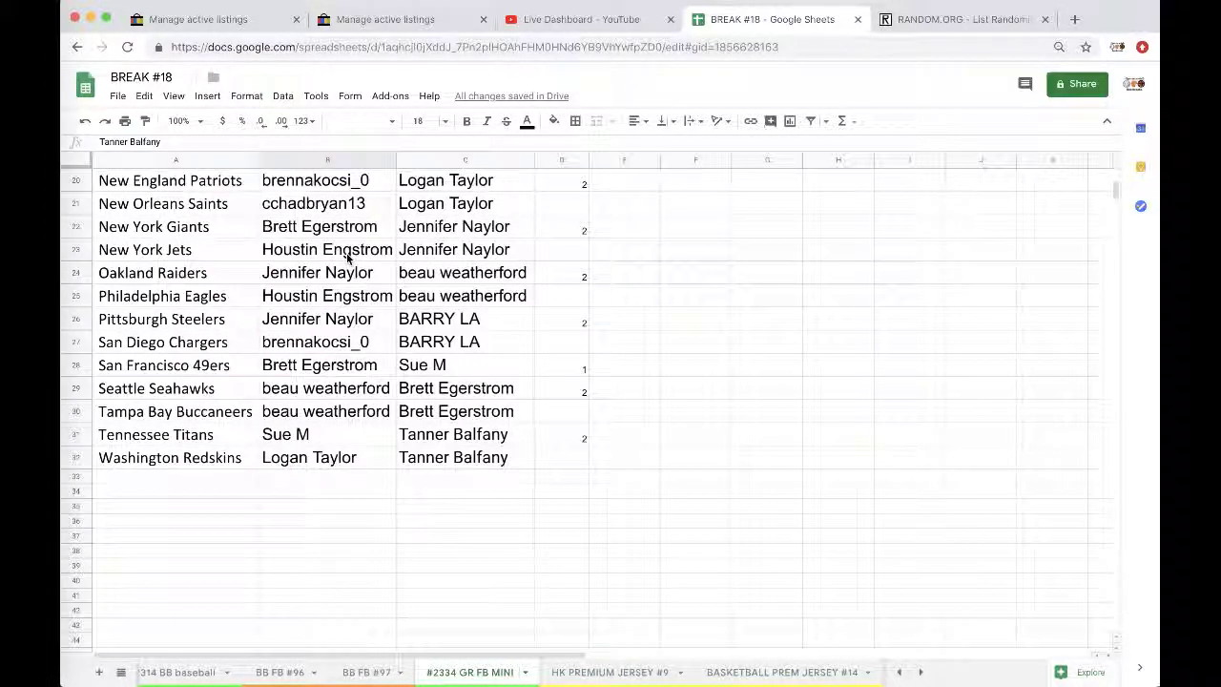
pyautogui.scroll(-1, 348, 255)
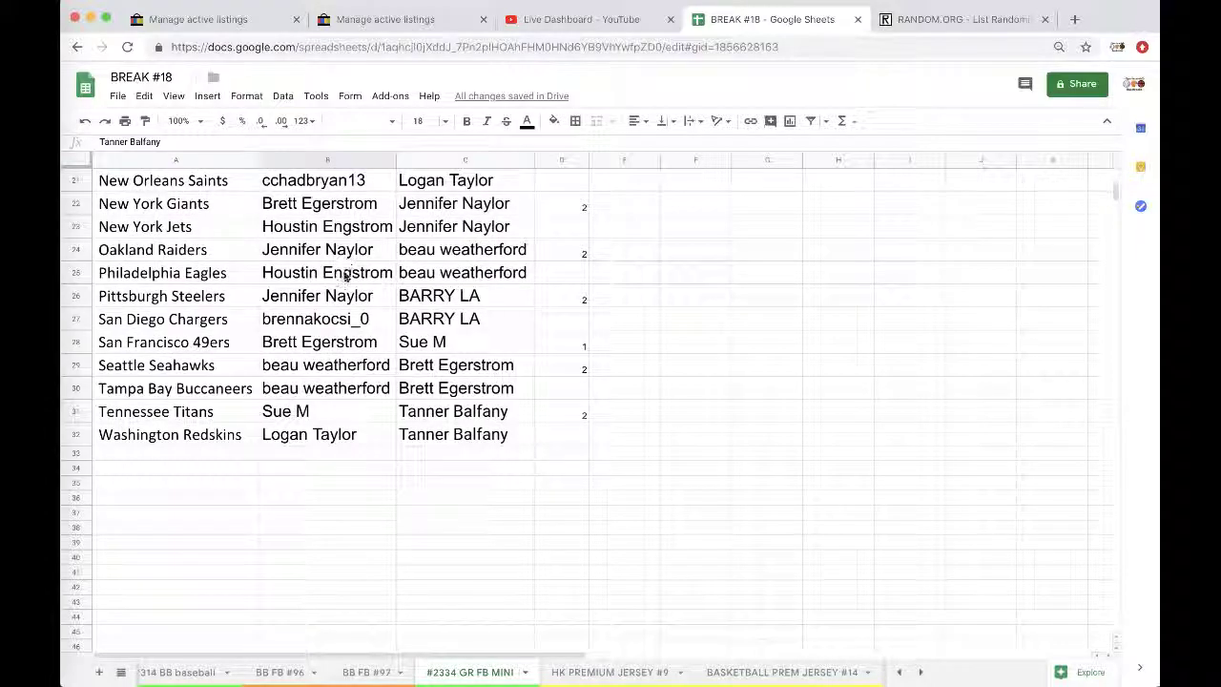
pyautogui.scroll(-1, 344, 256)
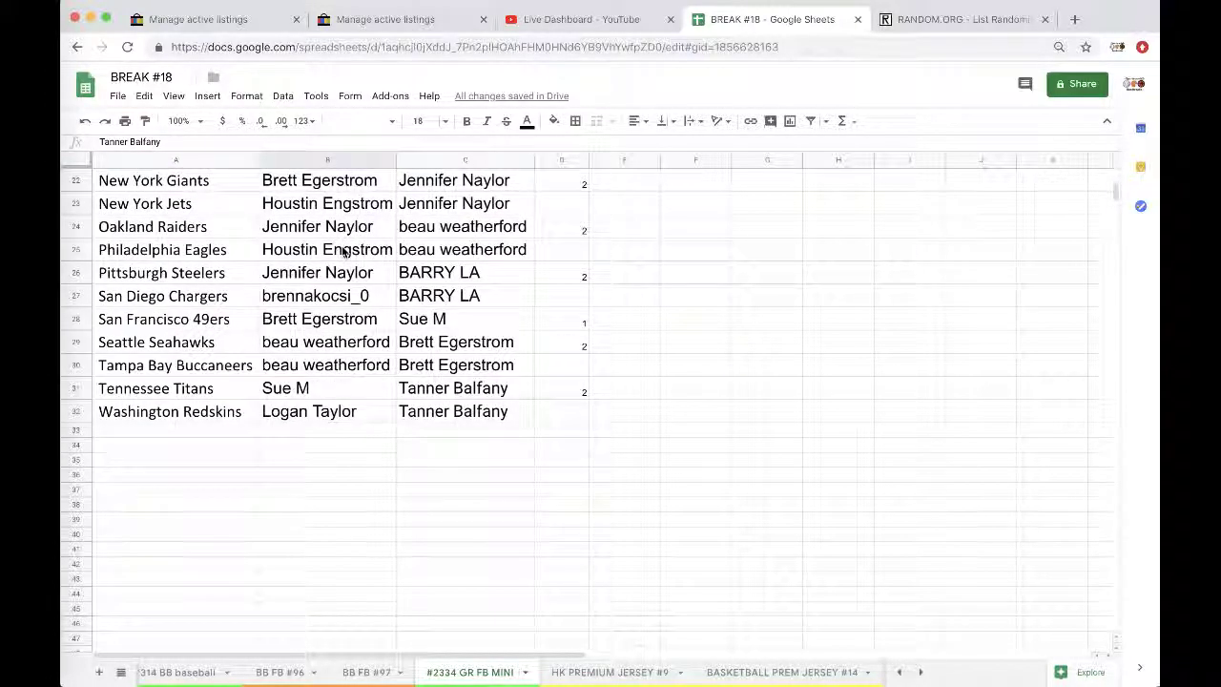
pyautogui.scroll(-1, 344, 251)
pyautogui.scroll(-3, 339, 258)
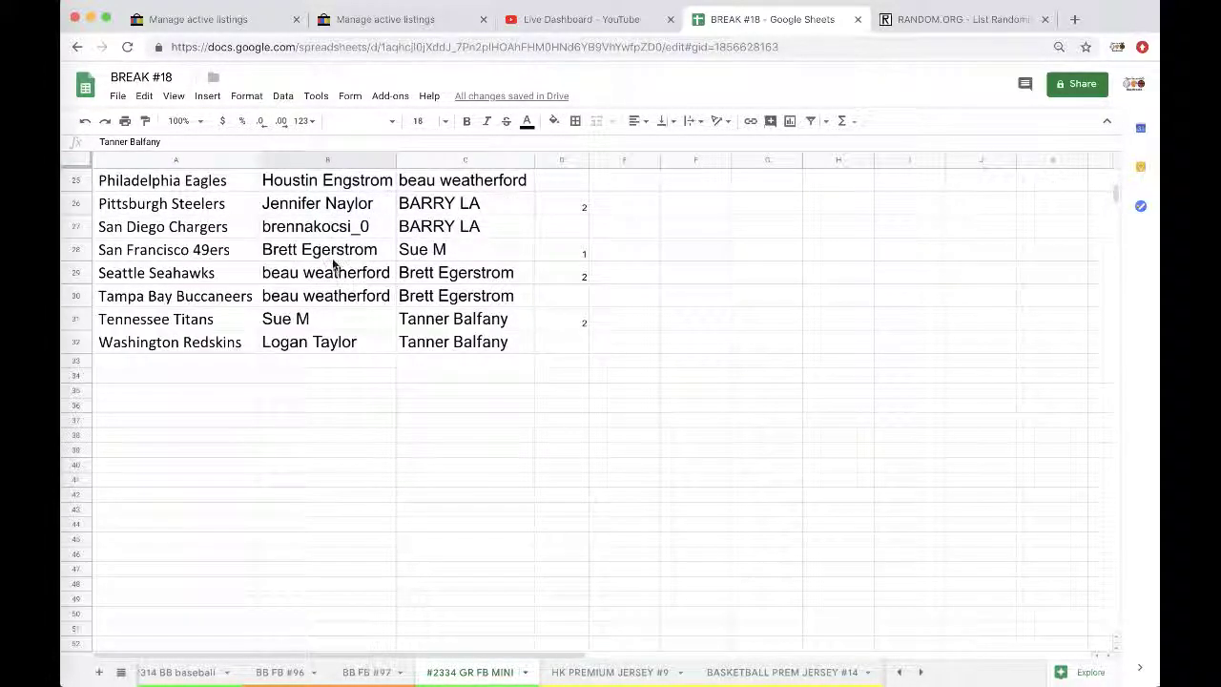
pyautogui.scroll(8, 325, 302)
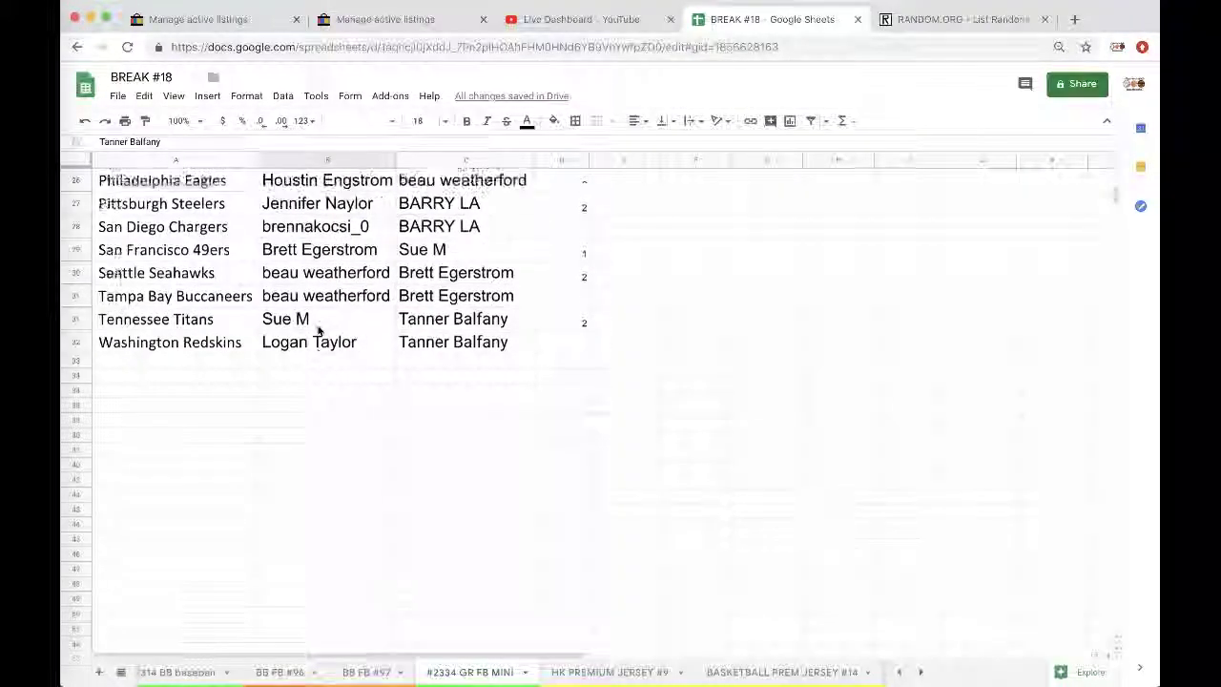
pyautogui.scroll(17, 303, 473)
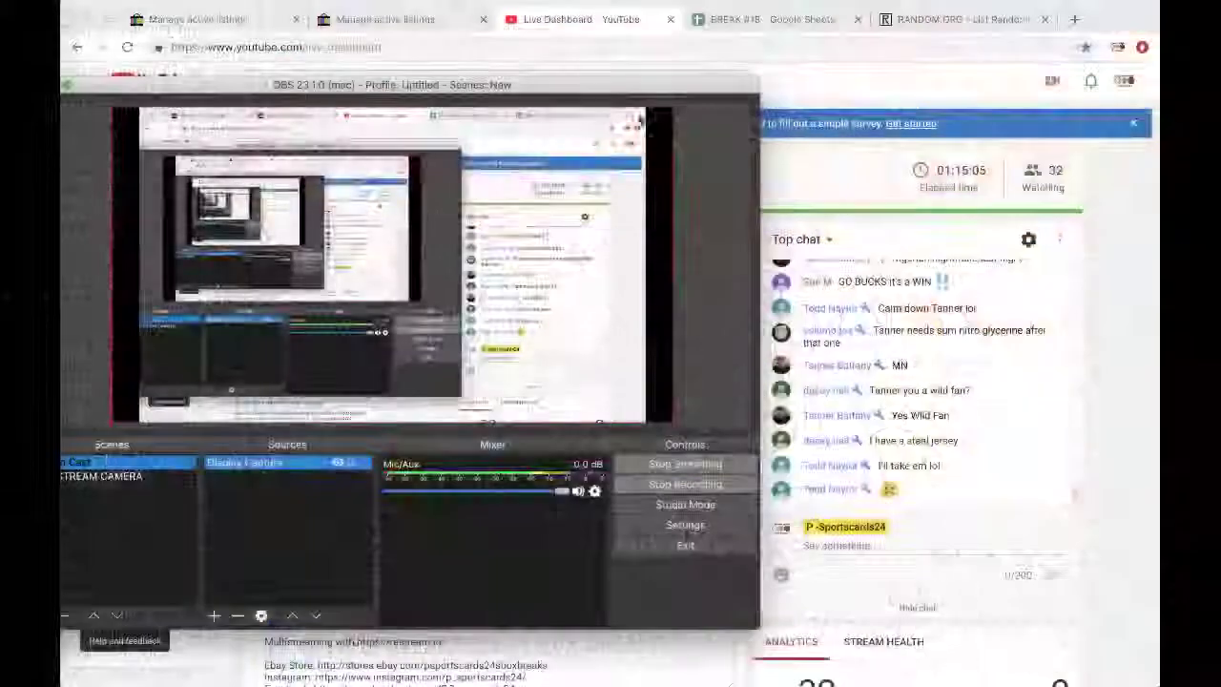
# - Return to the BREAK #18 spreadsheet and highlight the column B name beside Pittsburgh Steelers with a bright green fill
pyautogui.click(792, 20)
pyautogui.scroll(-5, 378, 385)
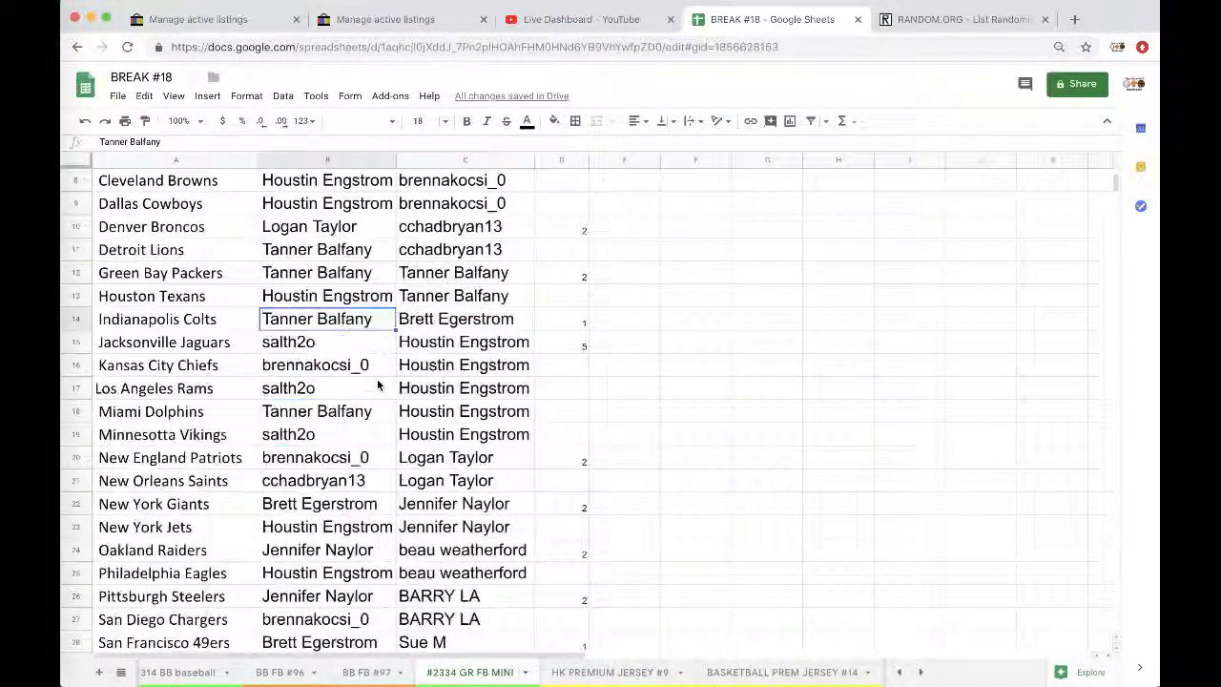
pyautogui.click(308, 480)
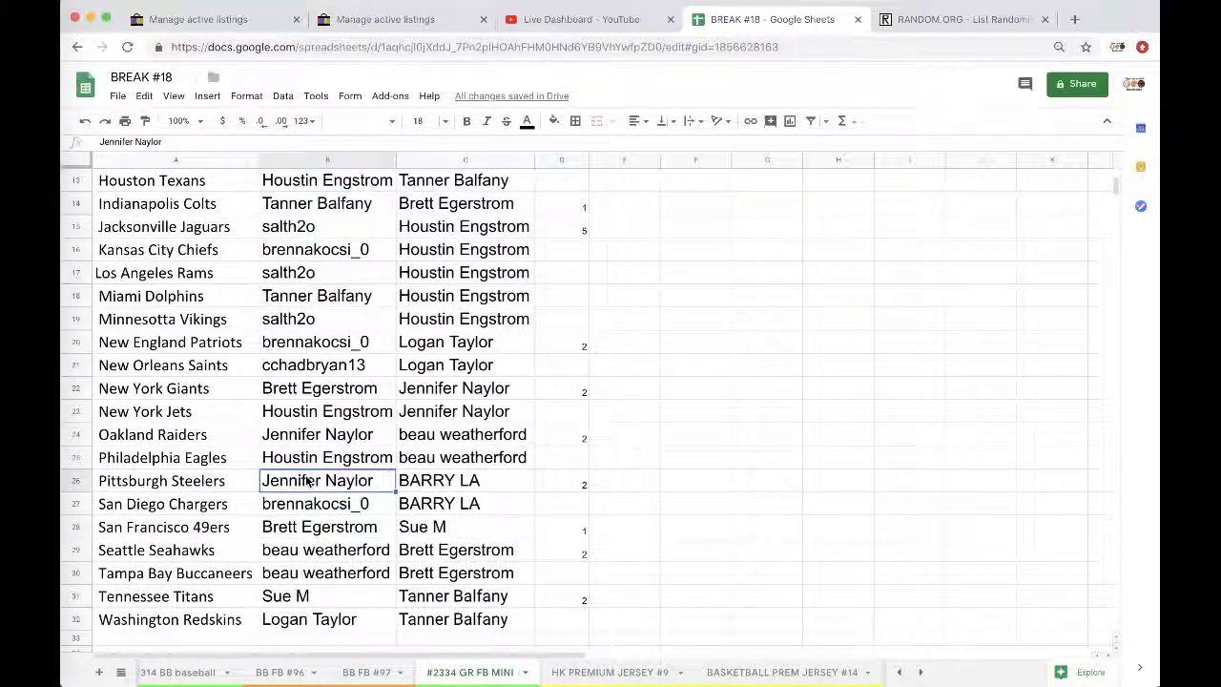
pyautogui.click(557, 121)
pyautogui.click(614, 185)
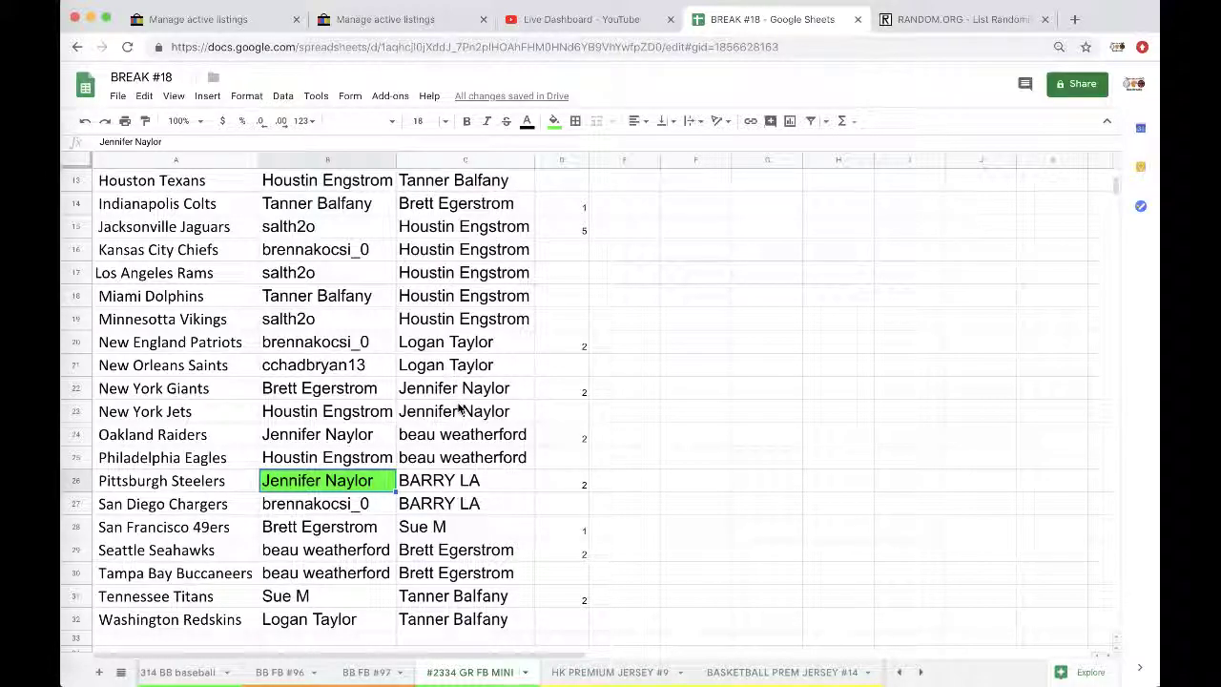
# - Copy all the participant names in column C and paste them into a fresh RANDOM.ORG List Randomizer form
pyautogui.scroll(5, 459, 189)
pyautogui.click(437, 160)
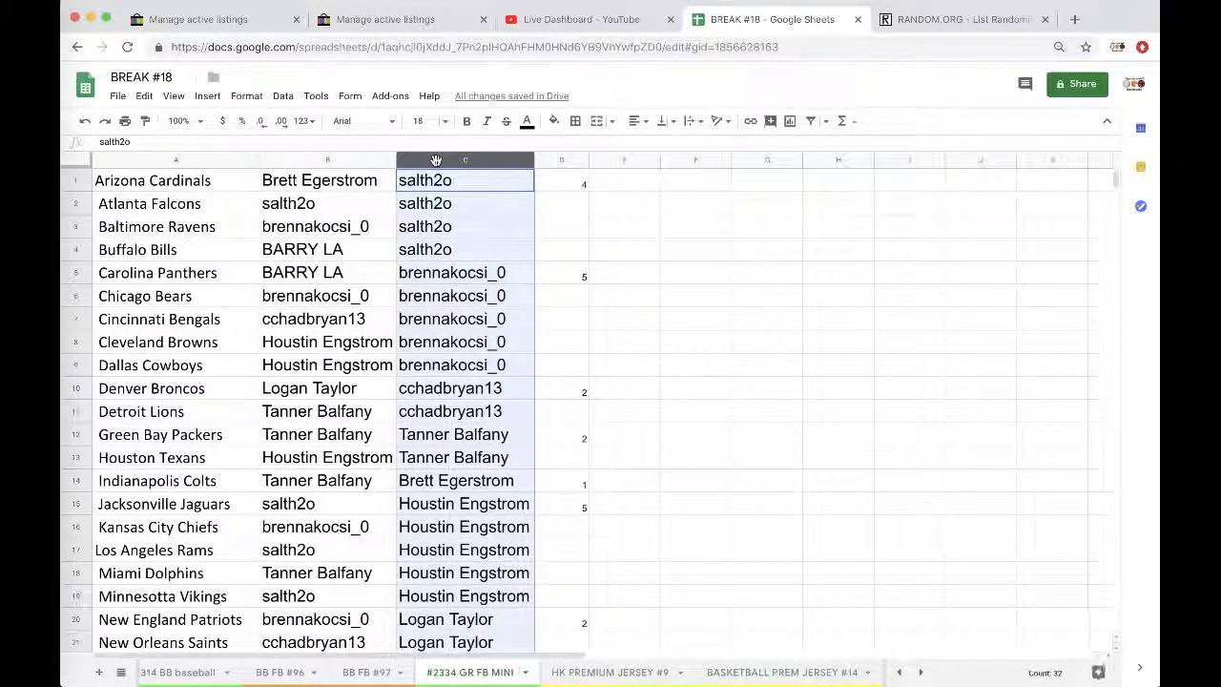
pyautogui.scroll(-5, 439, 288)
pyautogui.scroll(5, 439, 288)
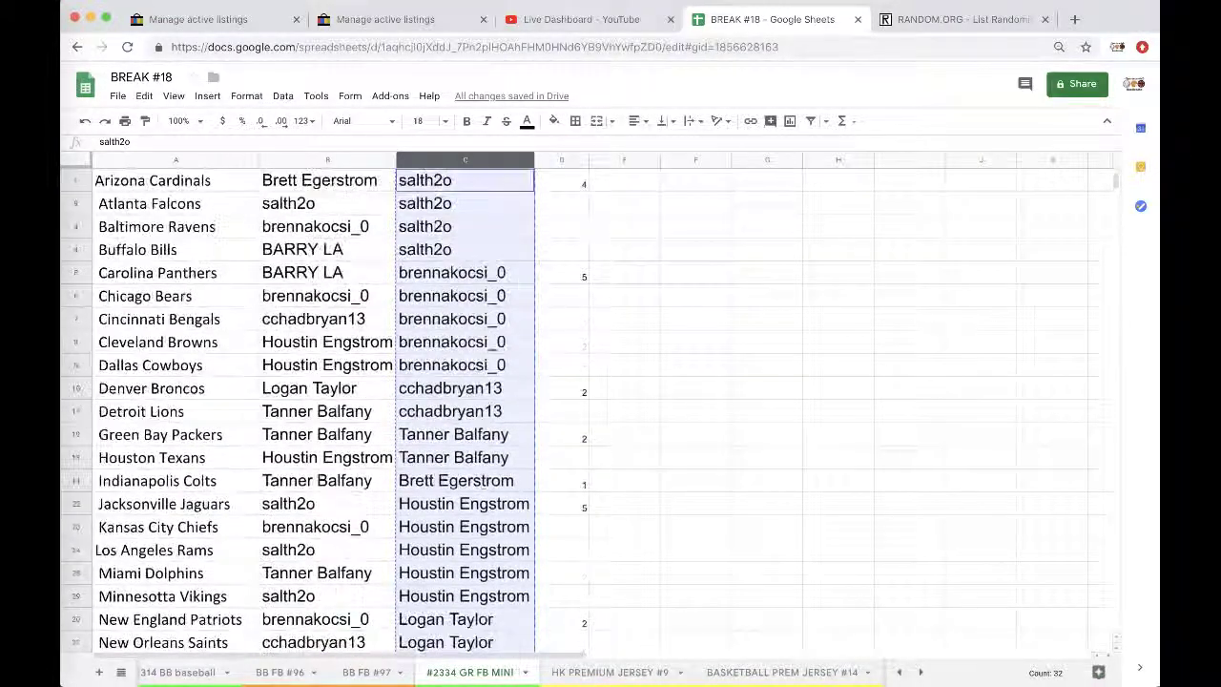
pyautogui.click(959, 19)
pyautogui.click(725, 47)
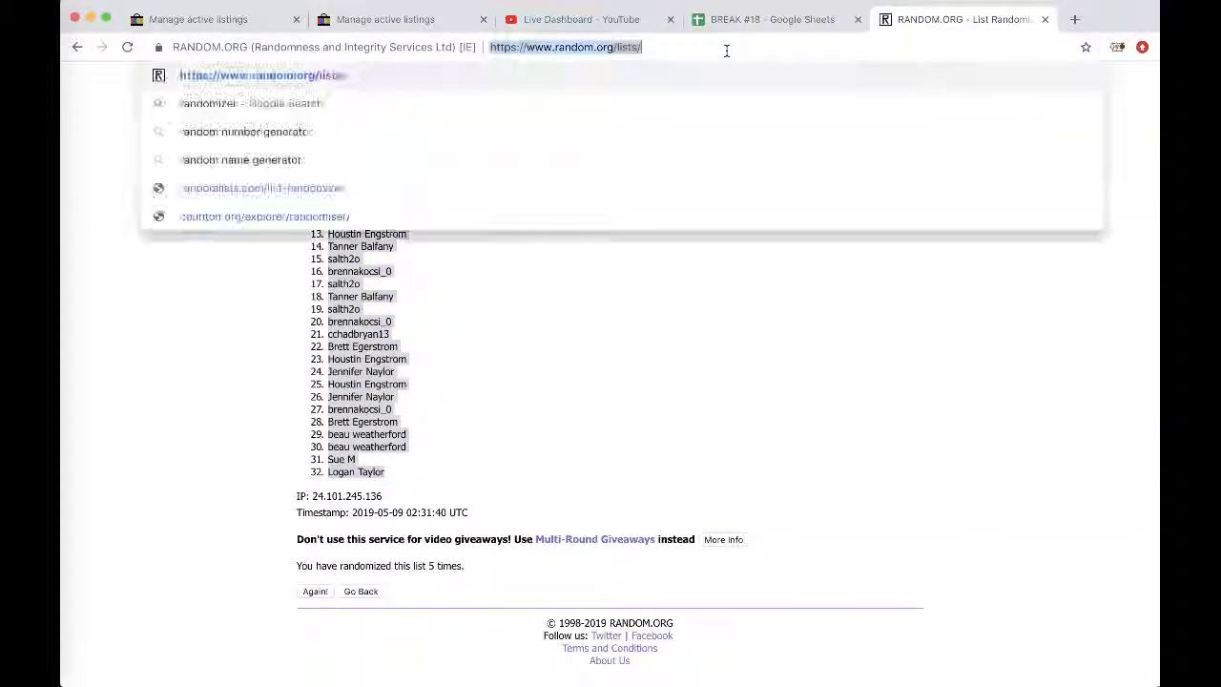
pyautogui.press('Return')
pyautogui.click(440, 395)
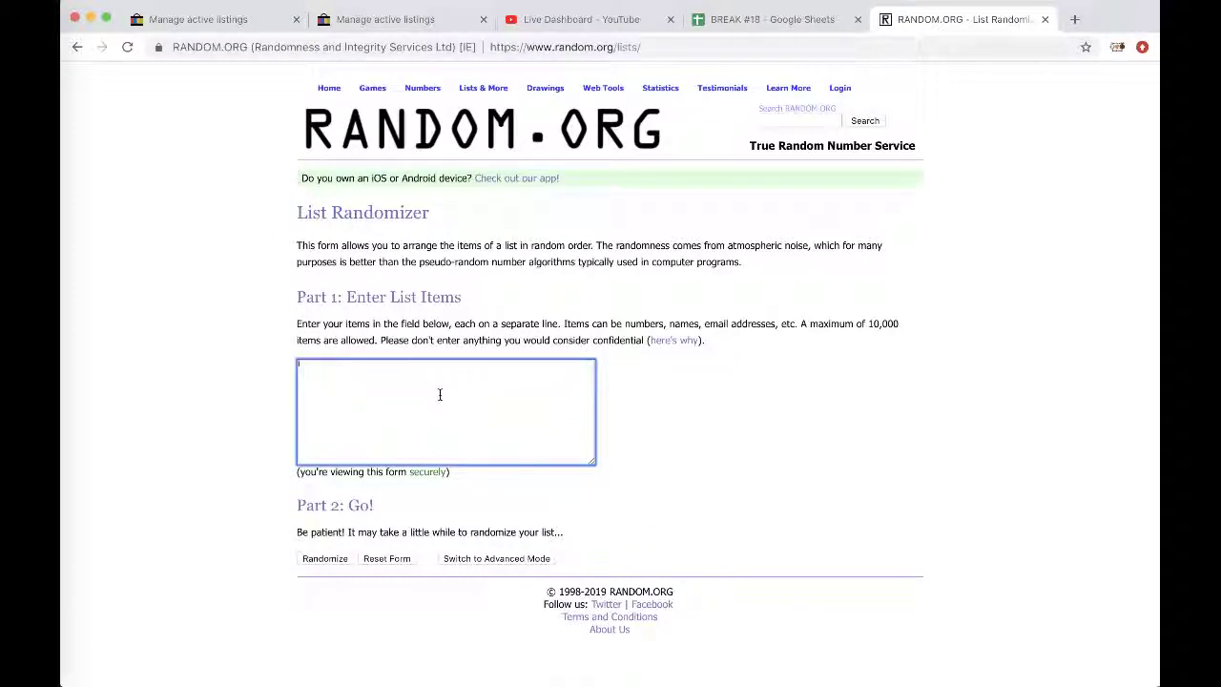
pyautogui.press('super+v')
# - Randomize the newly pasted column C list five times
pyautogui.click(321, 557)
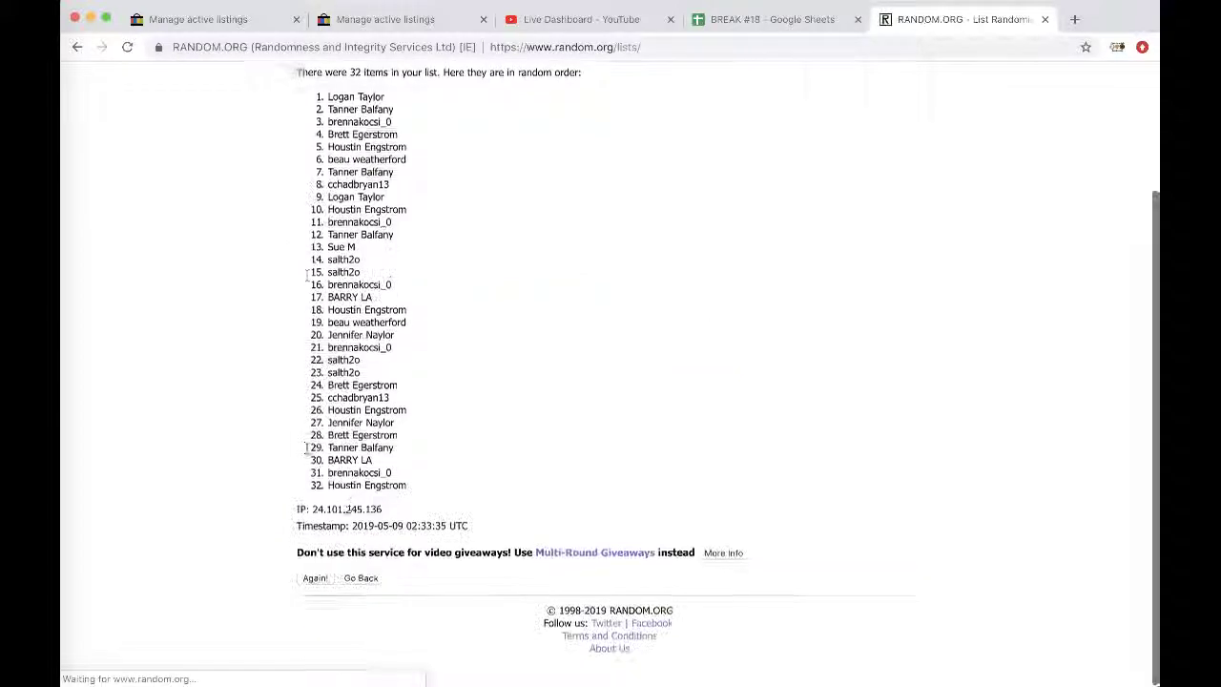
pyautogui.click(311, 592)
pyautogui.click(315, 589)
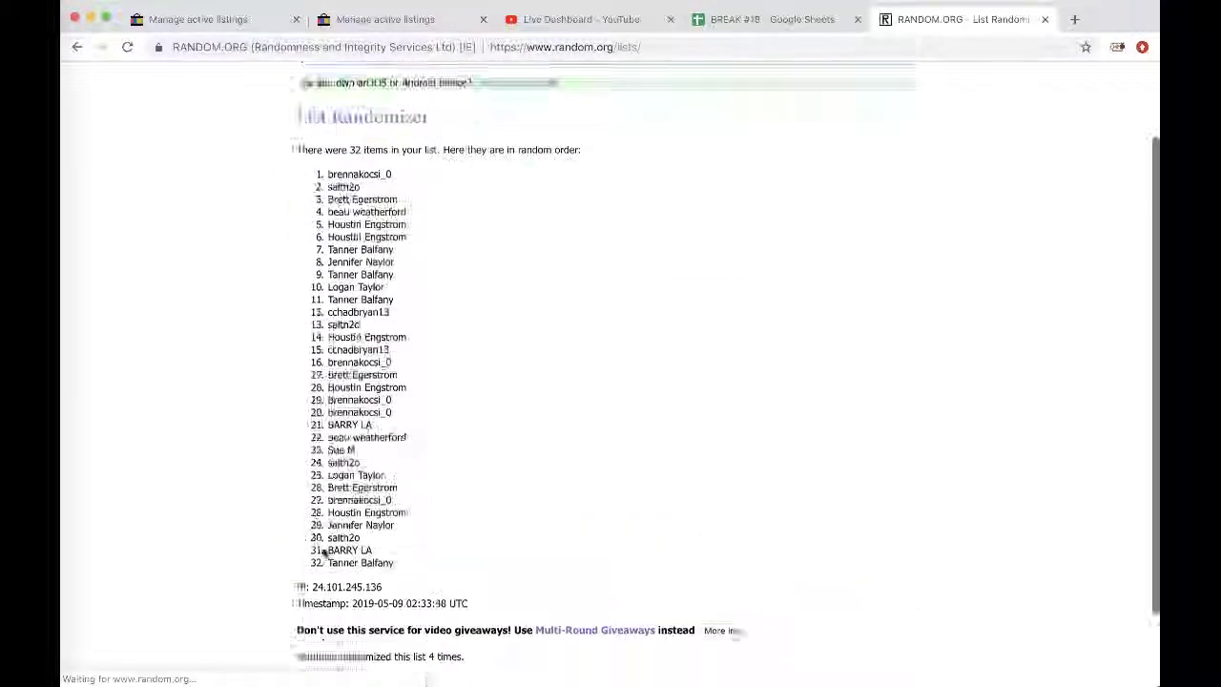
pyautogui.click(315, 591)
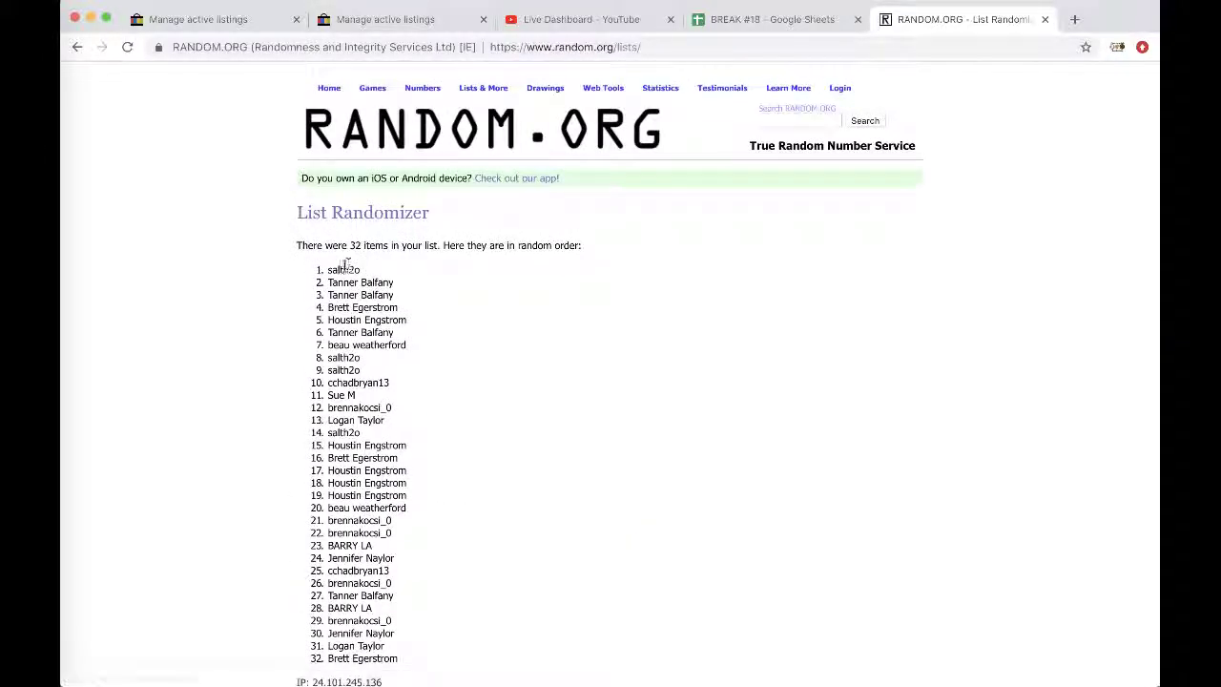
# - Copy the first name of the randomized list into cell C4 of the BB FB #97 sheet in BREAK #18
pyautogui.doubleClick(343, 269)
pyautogui.hotkey('ctrl', 'c')
pyautogui.scroll(-3, 441, 151)
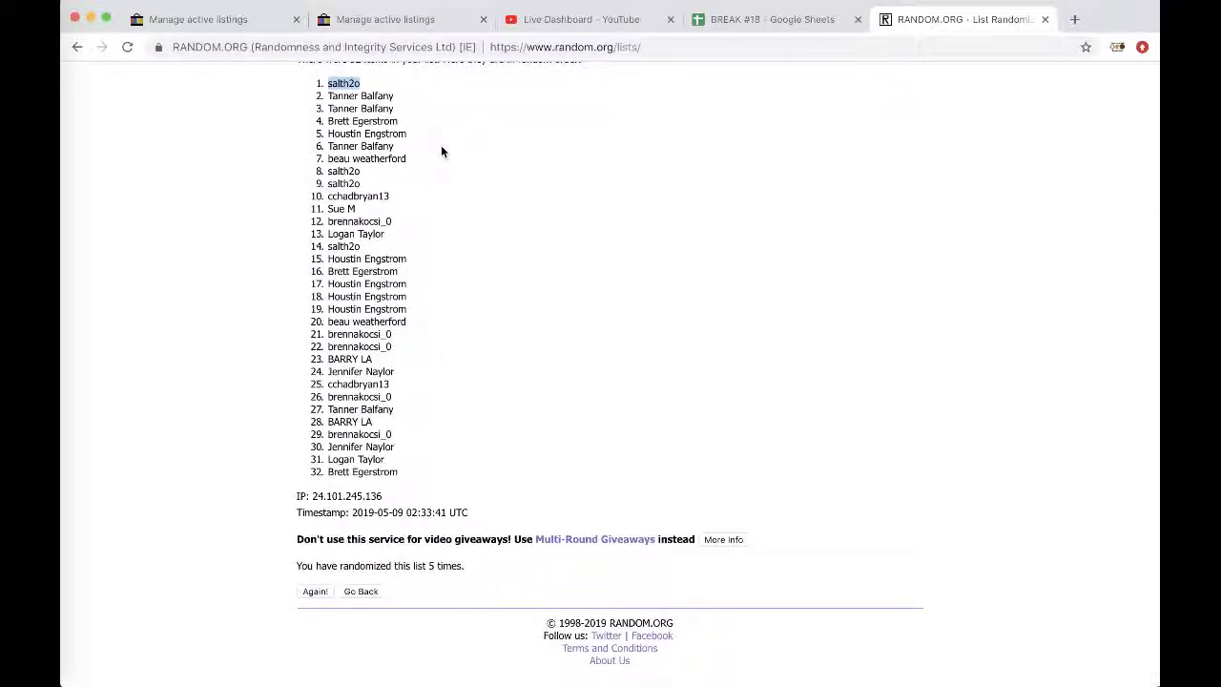
pyautogui.click(772, 19)
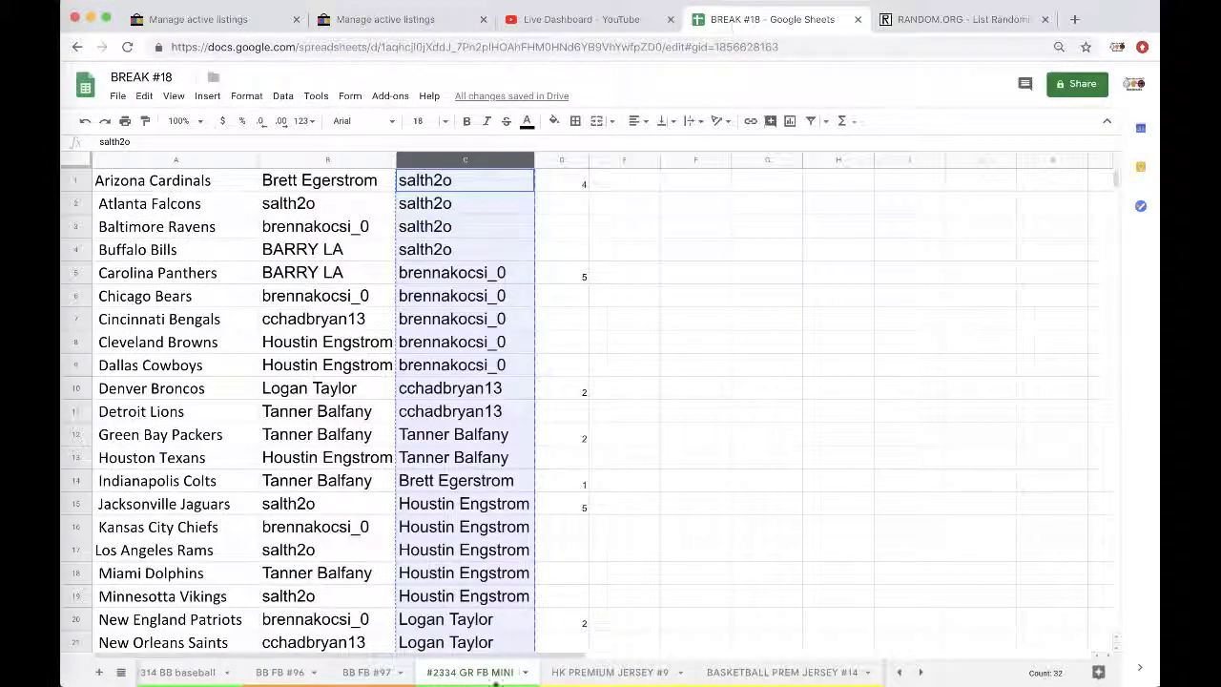
pyautogui.click(380, 678)
pyautogui.click(434, 251)
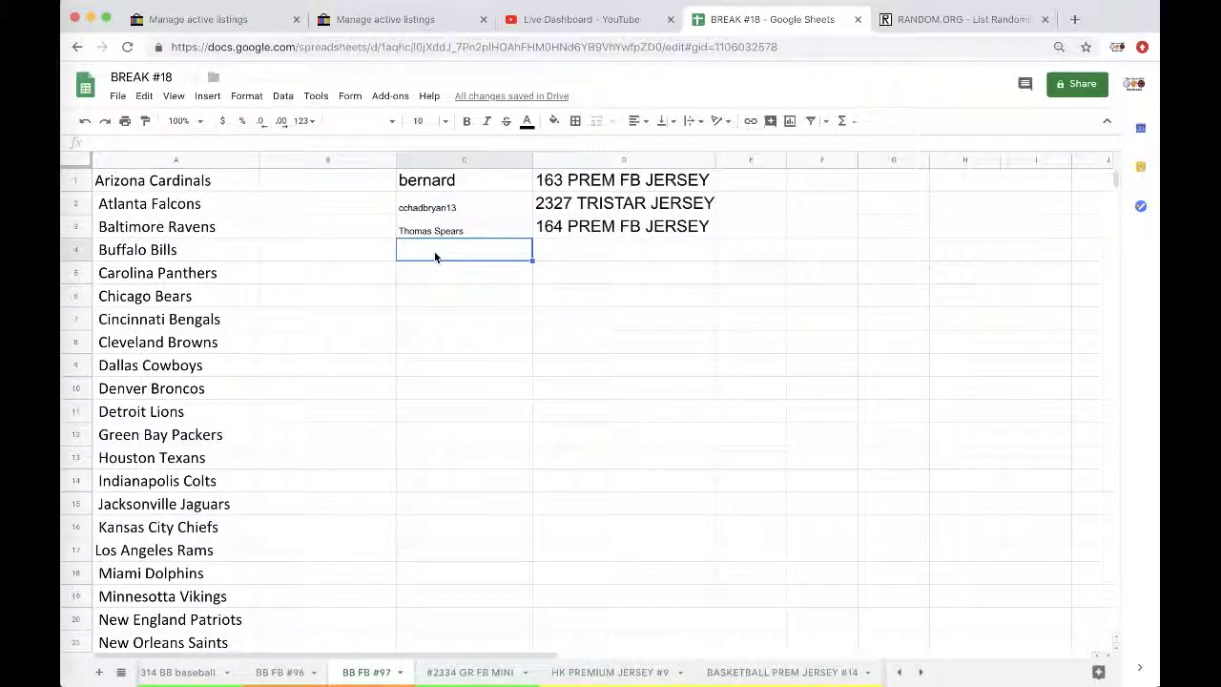
pyautogui.hotkey('ctrl', 'v')
# - Enter "2334 GR FB MINI" in cell D4 beside the added name
pyautogui.click(594, 249)
pyautogui.write('23')
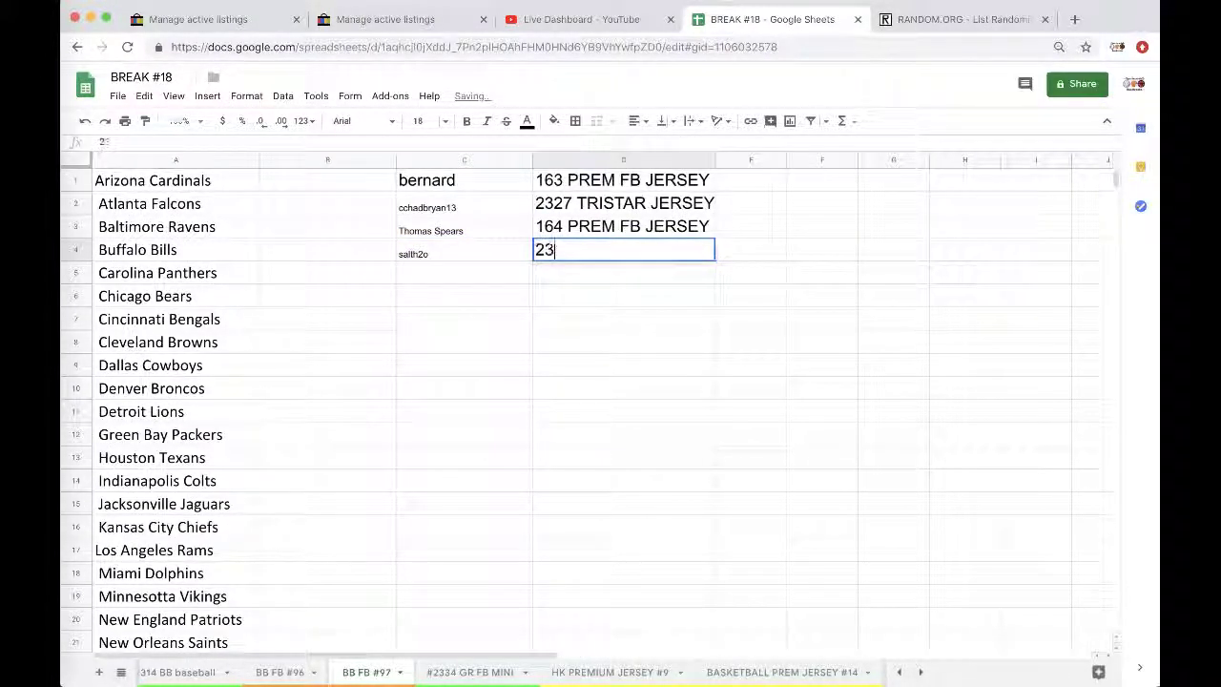
pyautogui.write('34 GR ')
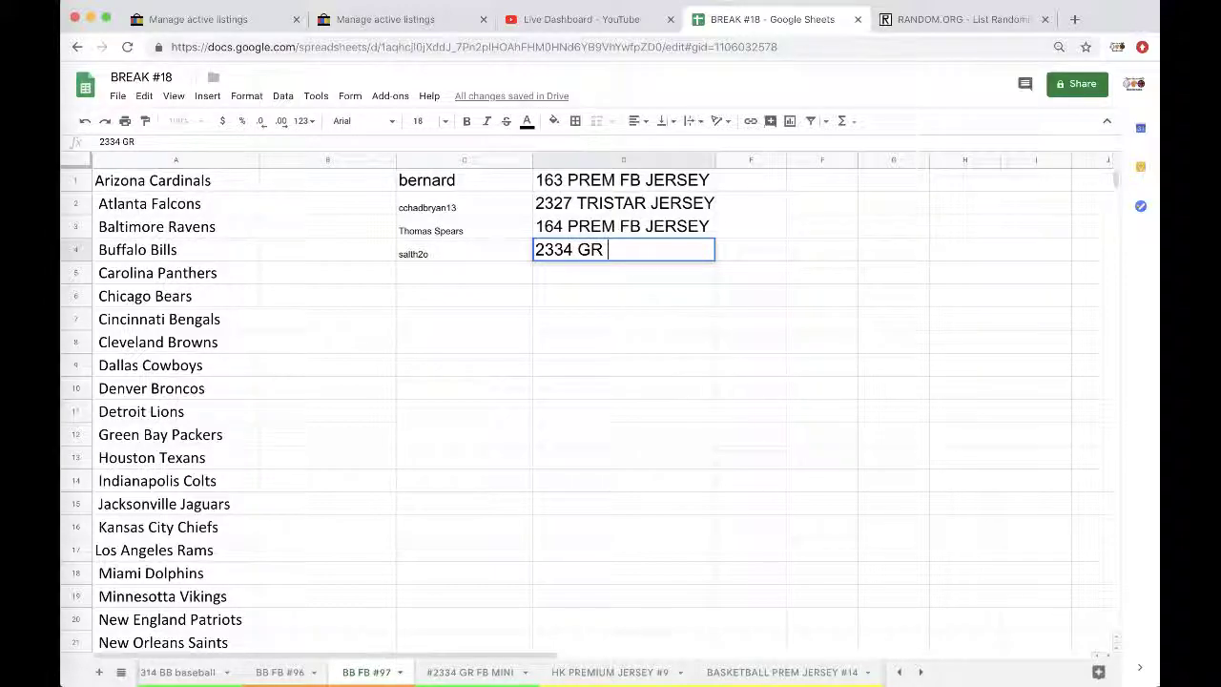
pyautogui.write('FB MINI')
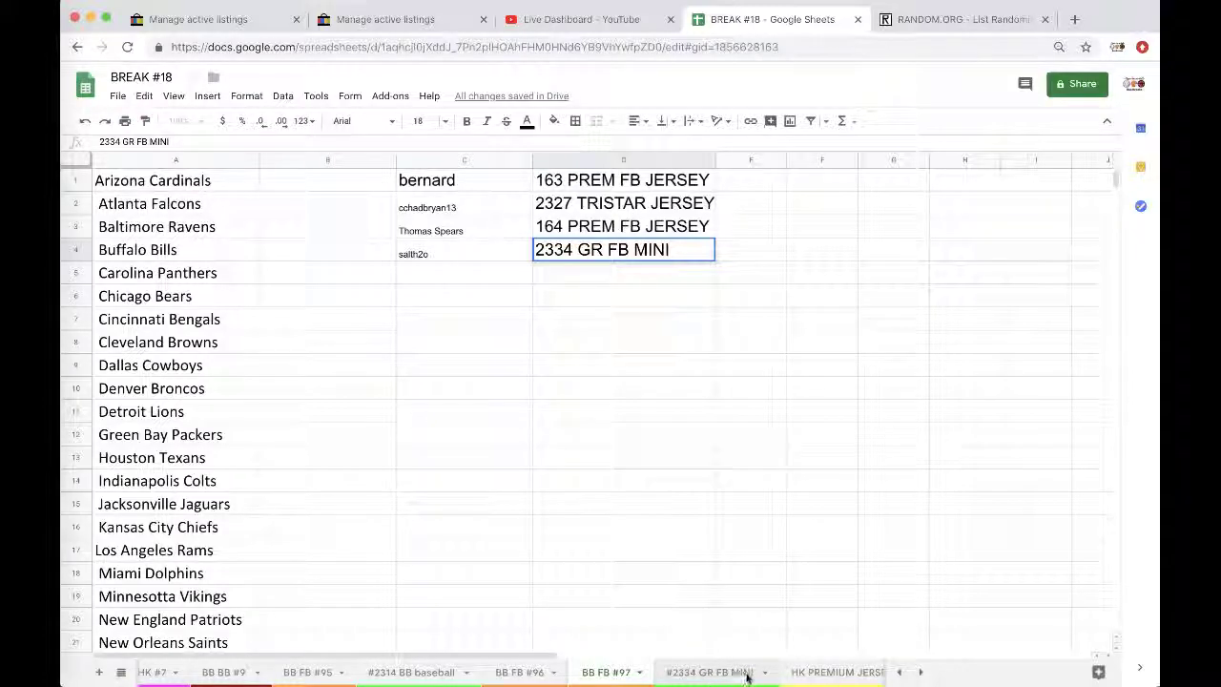
# - Move the #2334 GR FB MINI sheet to an earlier place in the sheet order, ahead of the BB FB #97 sheet
pyautogui.click(702, 673)
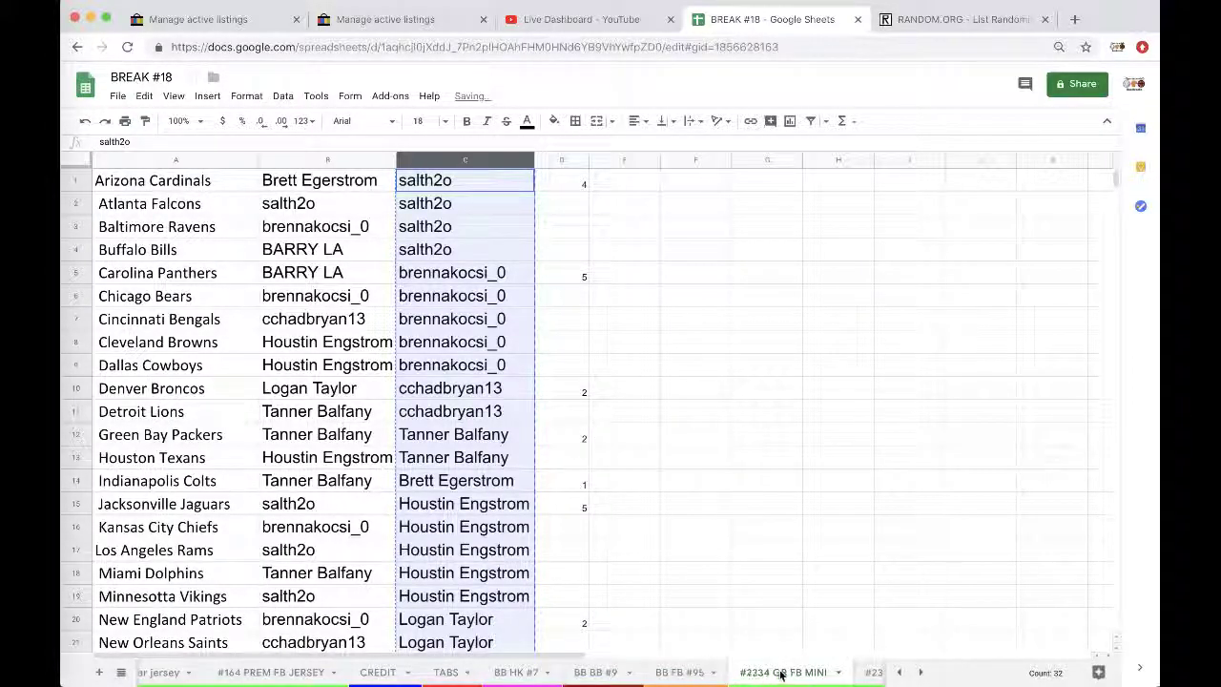
pyautogui.moveTo(768, 675); pyautogui.dragTo(469, 681)
# - Look over the filled and open spots on the sheets from HK PREMIUM JERSEY #9 to SCORE FOOTBALL #1 5/8
pyautogui.click(470, 673)
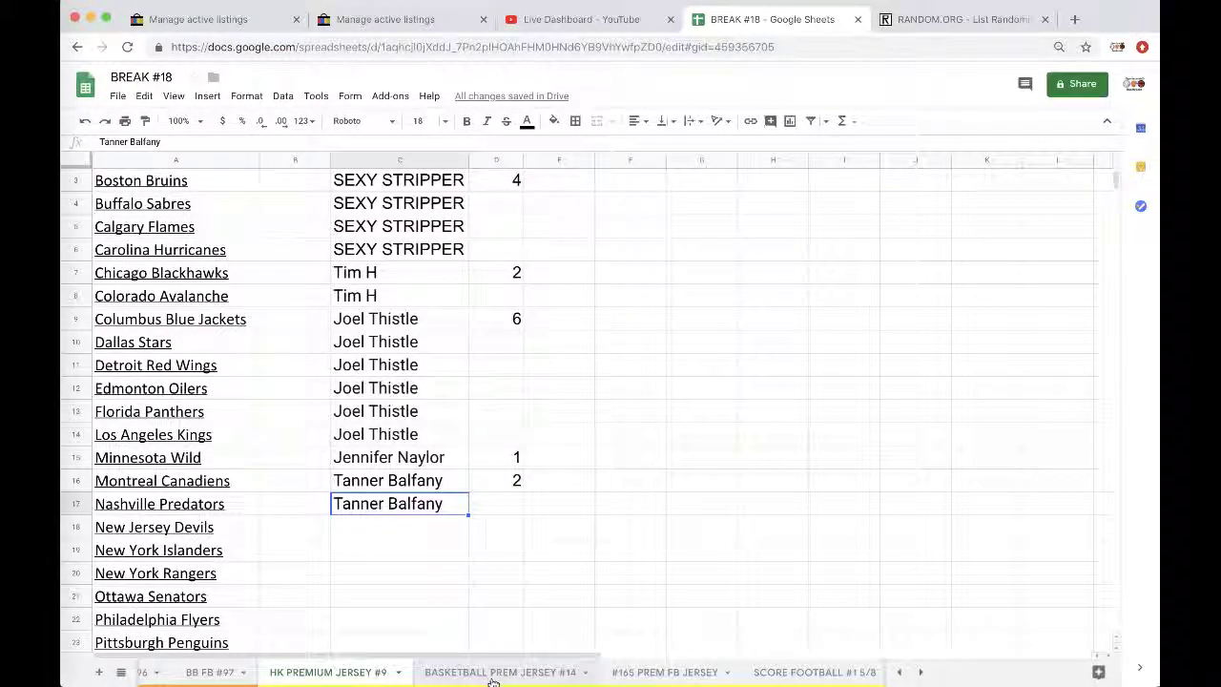
pyautogui.click(493, 679)
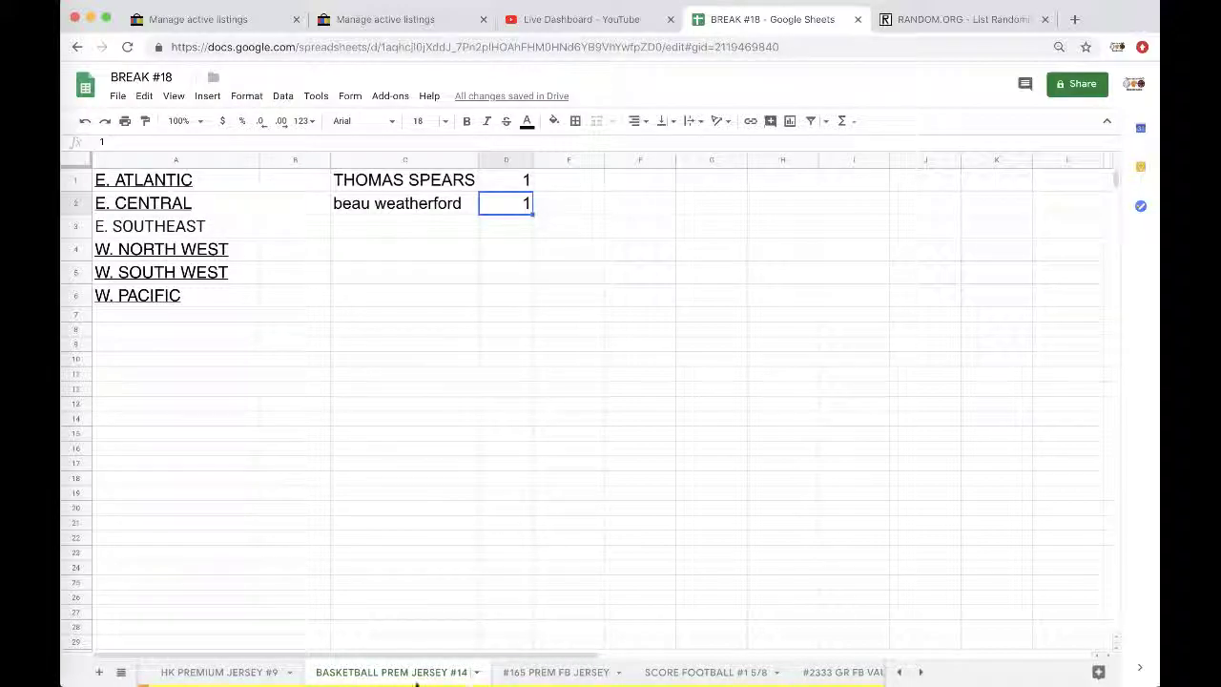
pyautogui.click(523, 674)
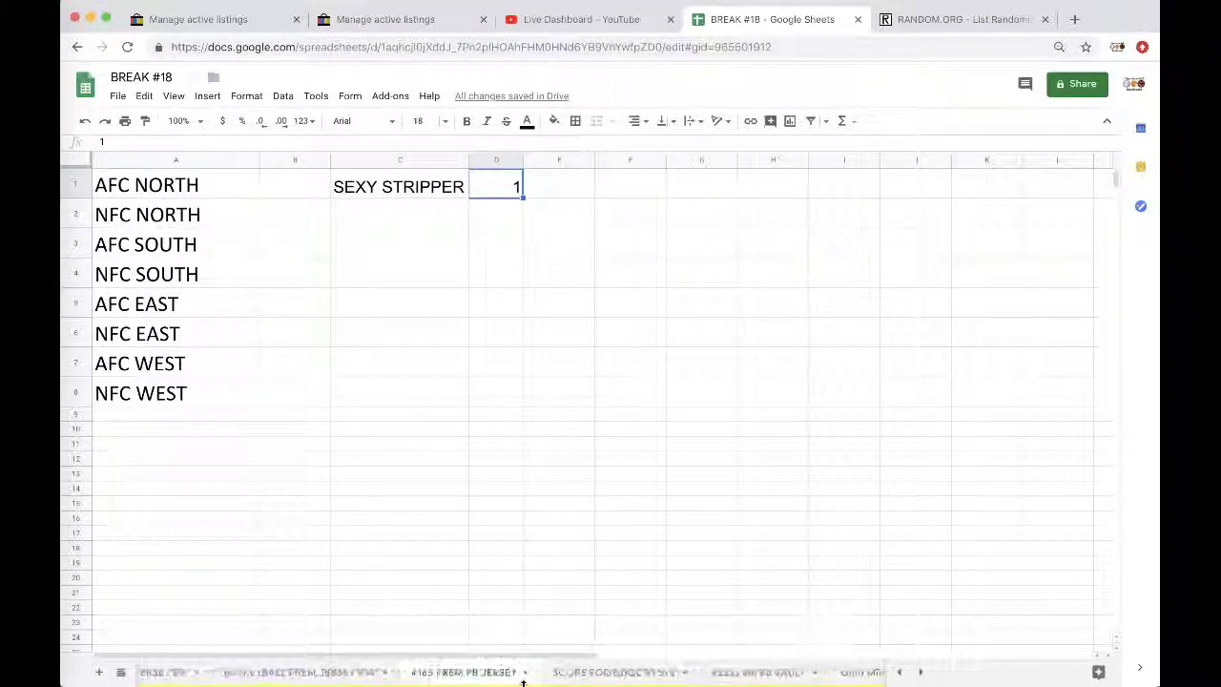
pyautogui.click(614, 673)
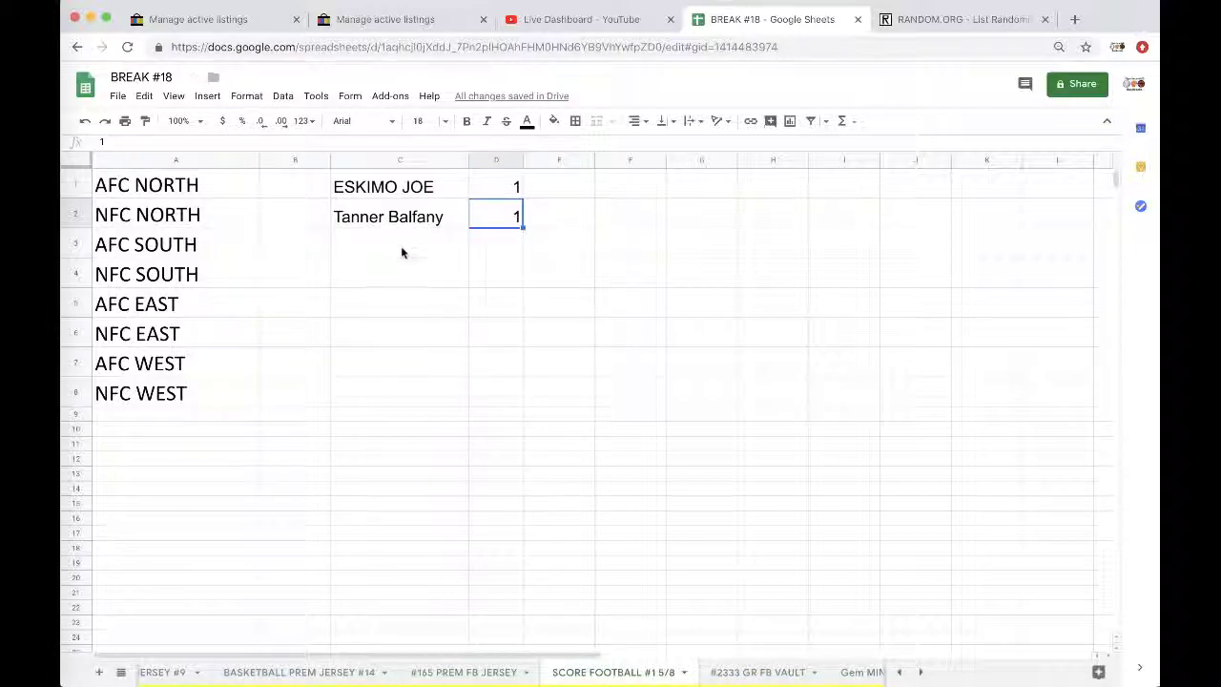
pyautogui.moveTo(403, 248); pyautogui.dragTo(379, 378)
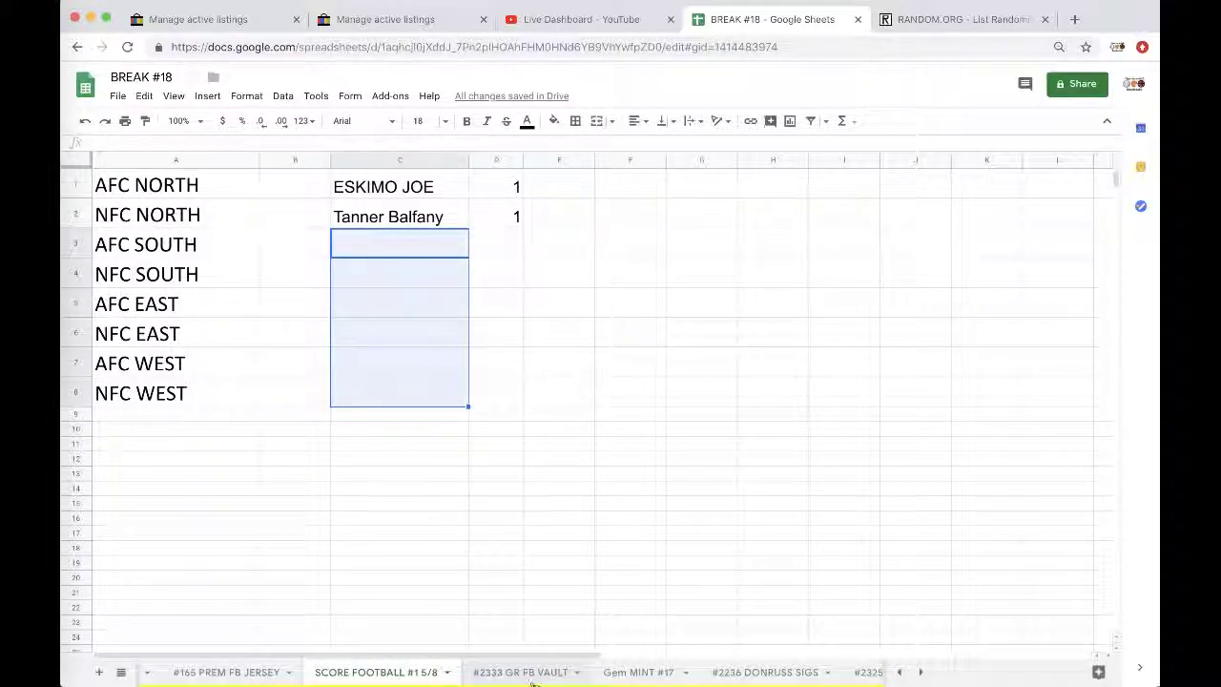
# - Look over the participant entries on the break sheets from #2333 GR FB VAULT through LIMITED FB #1
pyautogui.click(531, 677)
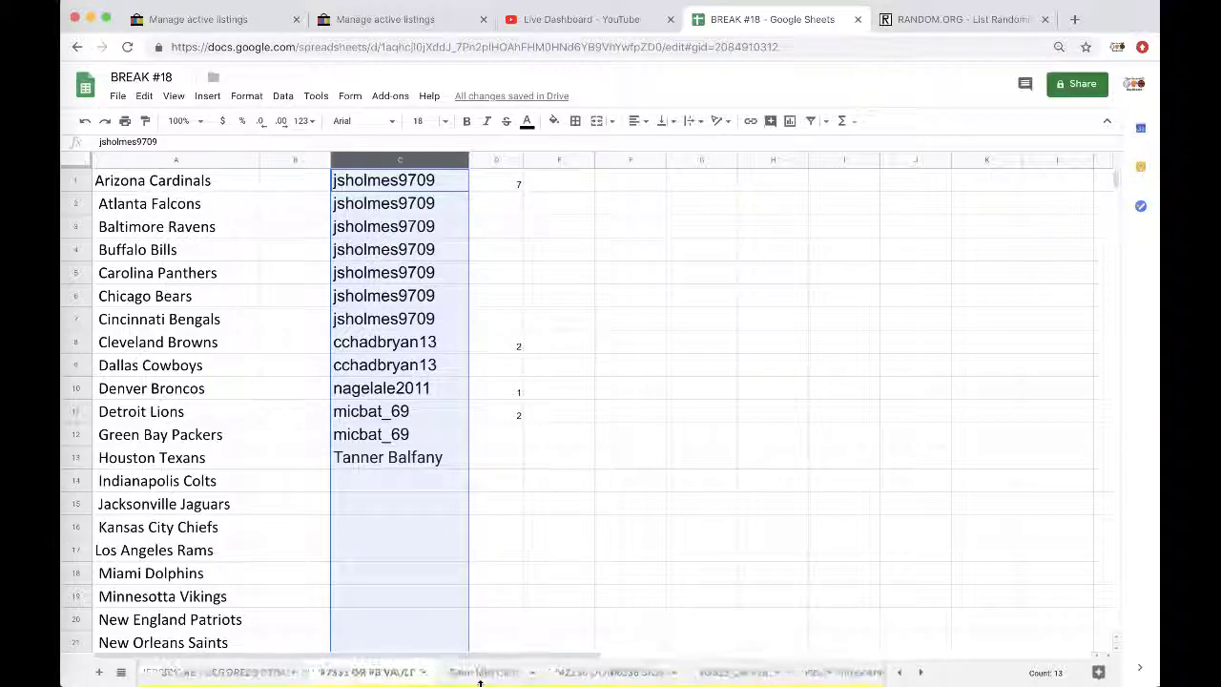
pyautogui.click(495, 679)
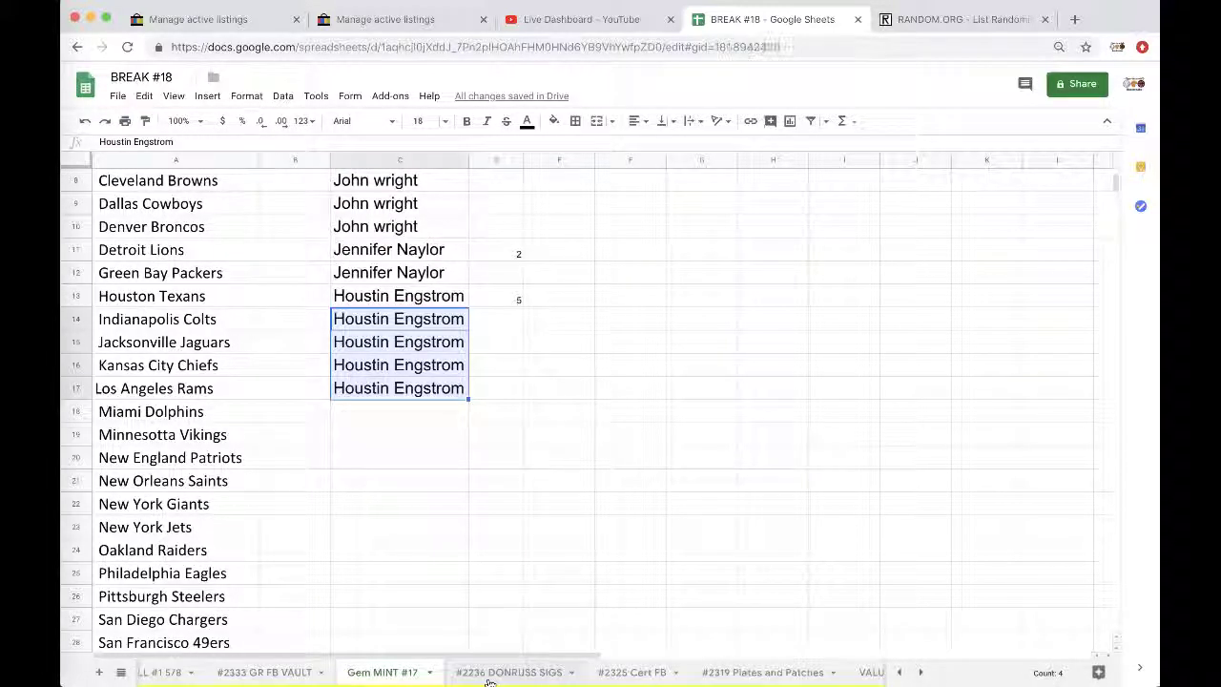
pyautogui.click(489, 678)
pyautogui.click(515, 678)
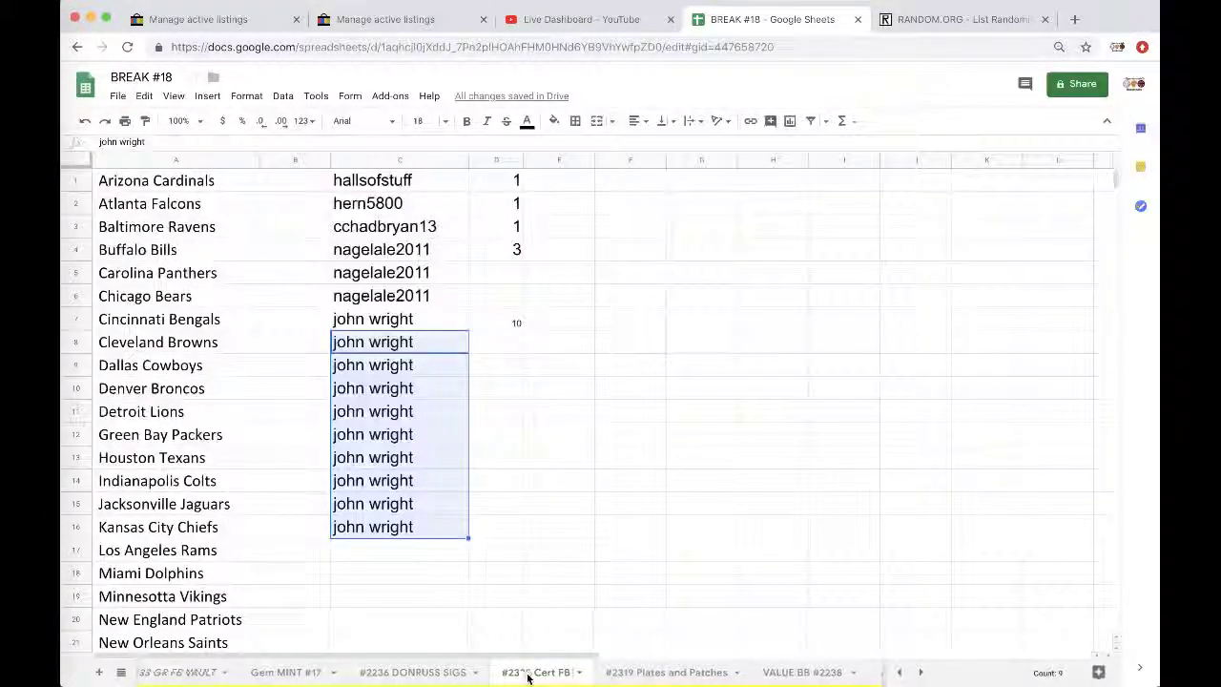
pyautogui.click(529, 680)
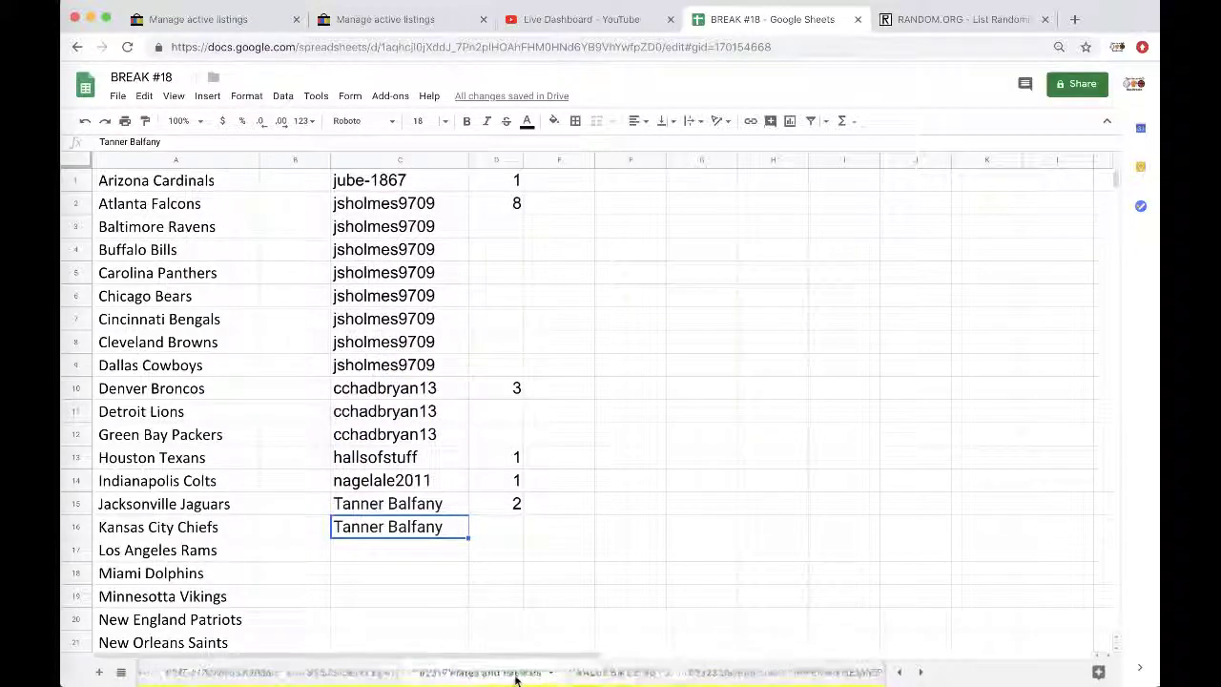
pyautogui.click(516, 679)
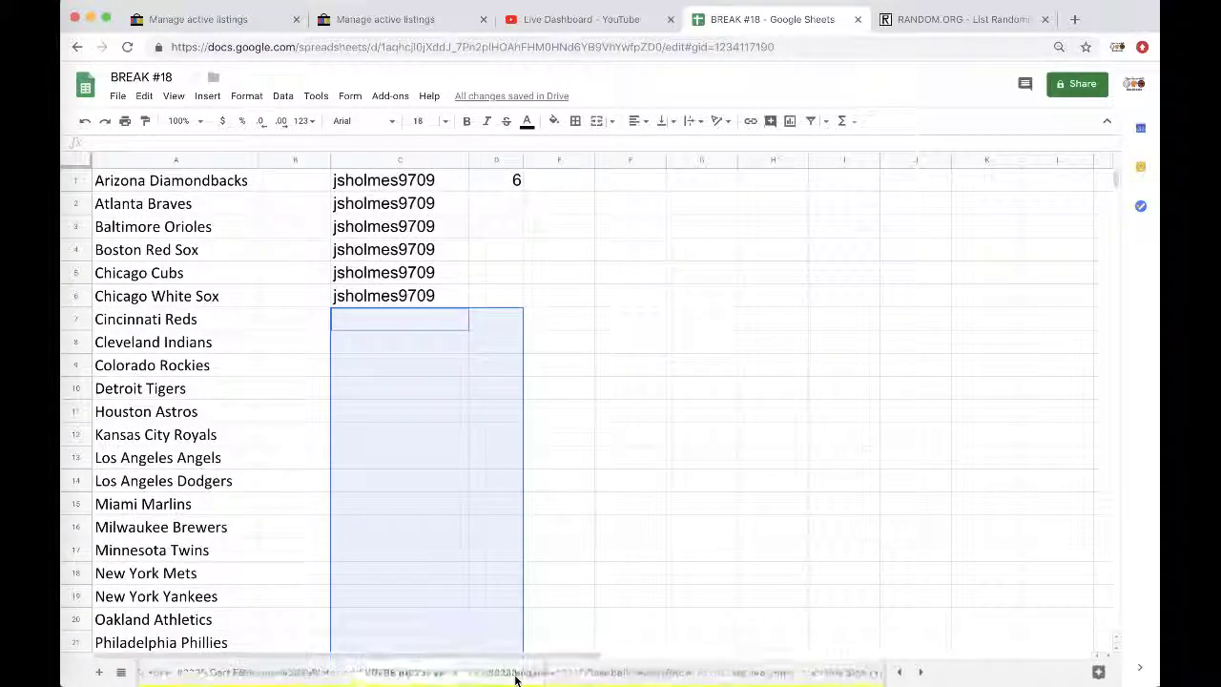
pyautogui.click(631, 675)
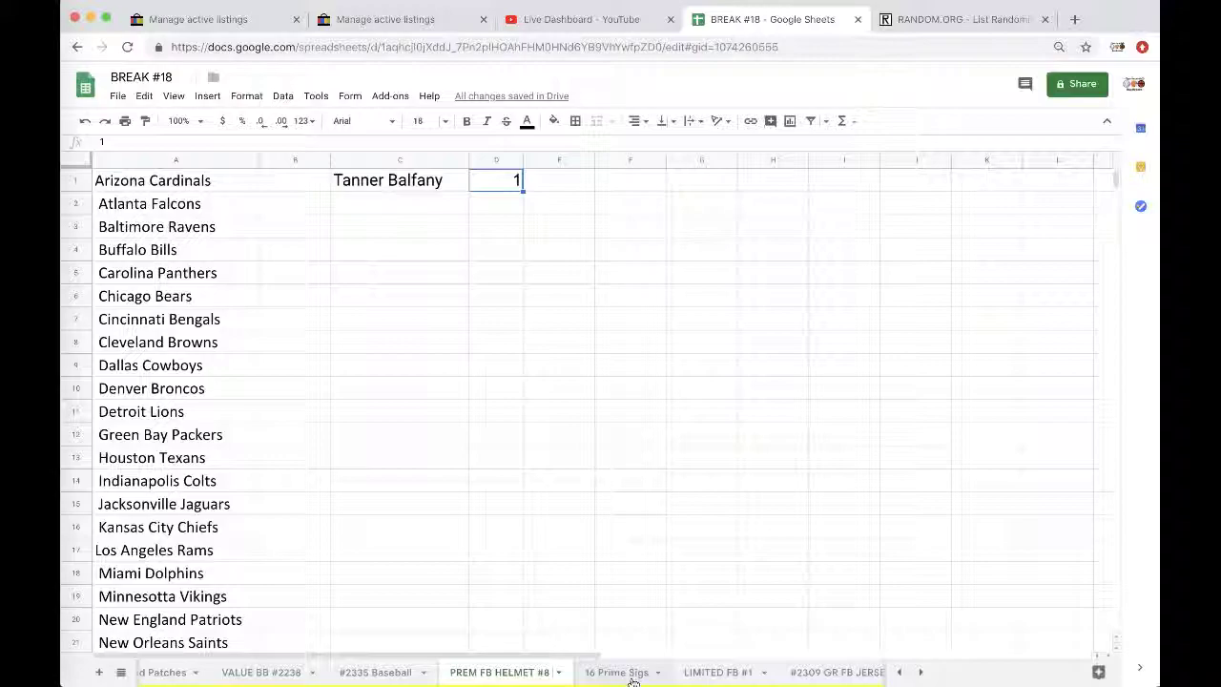
pyautogui.click(625, 674)
pyautogui.click(625, 677)
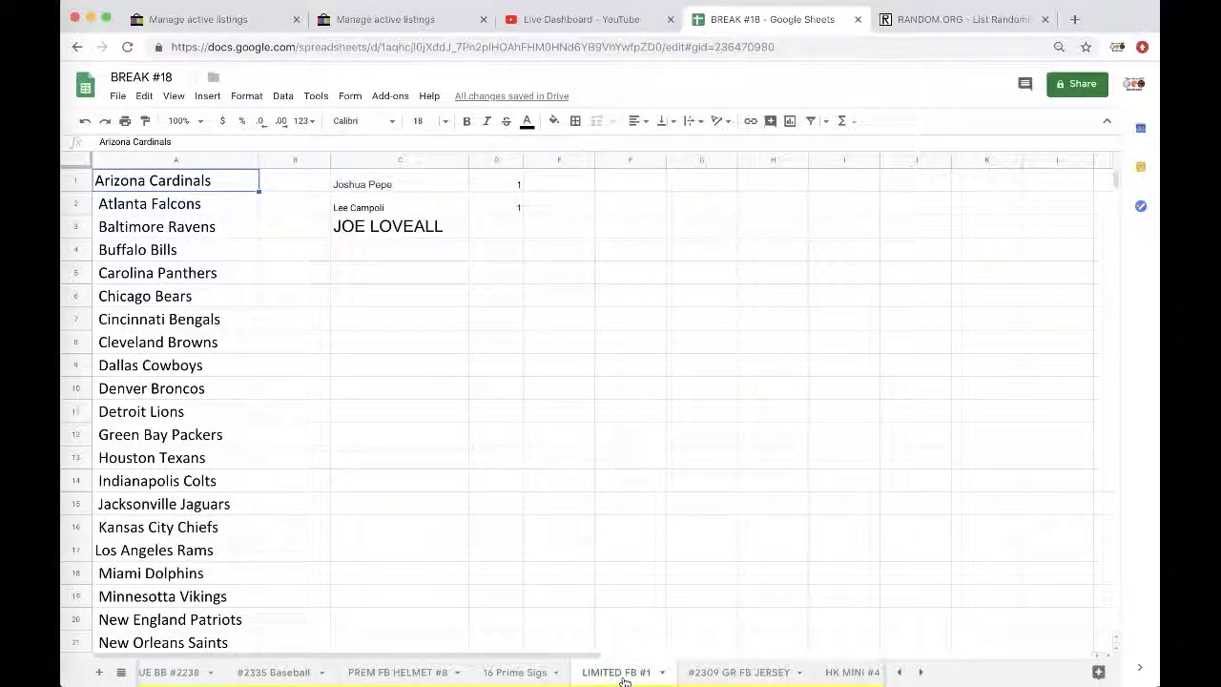
# - Look over the participant entries on the sheets from #2309 GR FB JERSEY through Tenders FB, and return to the HK PREMIUM JERSEY #9 sheet
pyautogui.click(625, 678)
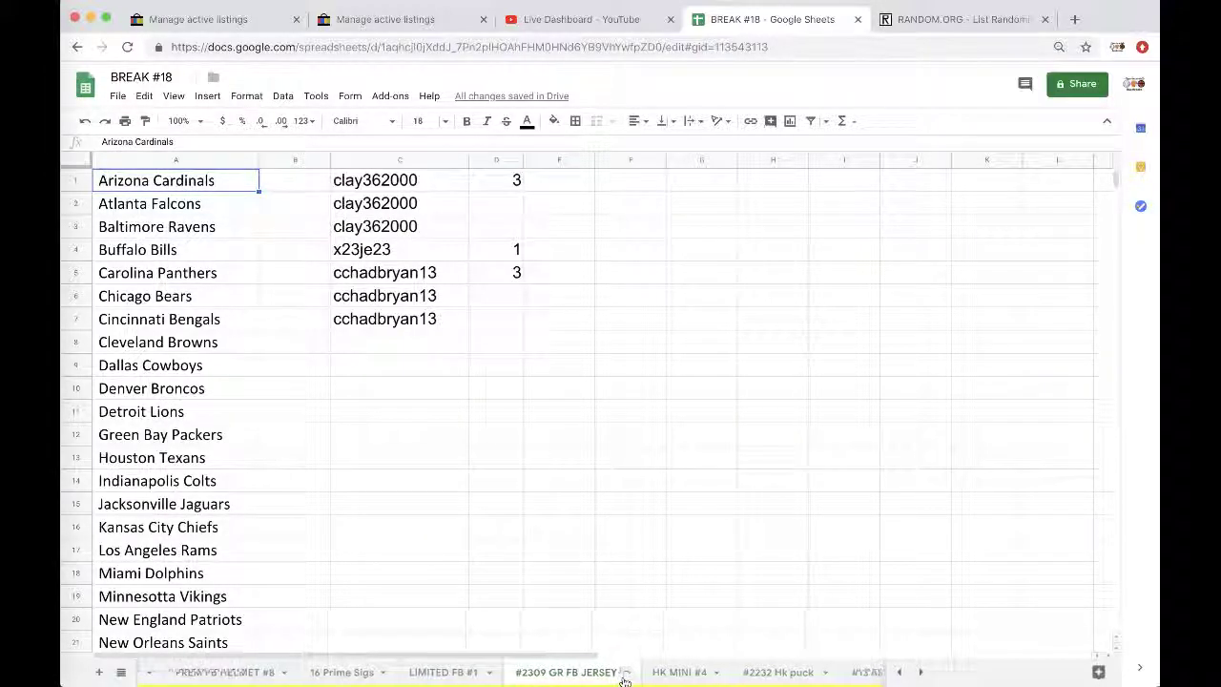
pyautogui.click(625, 677)
pyautogui.click(625, 678)
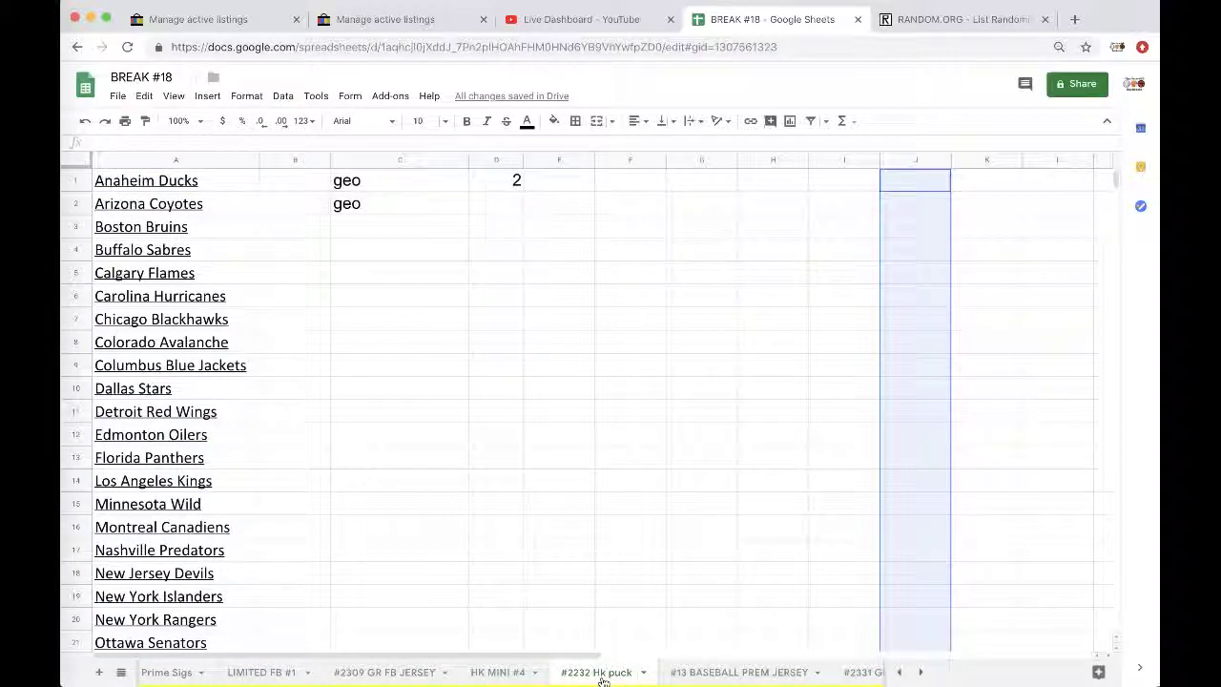
pyautogui.click(611, 677)
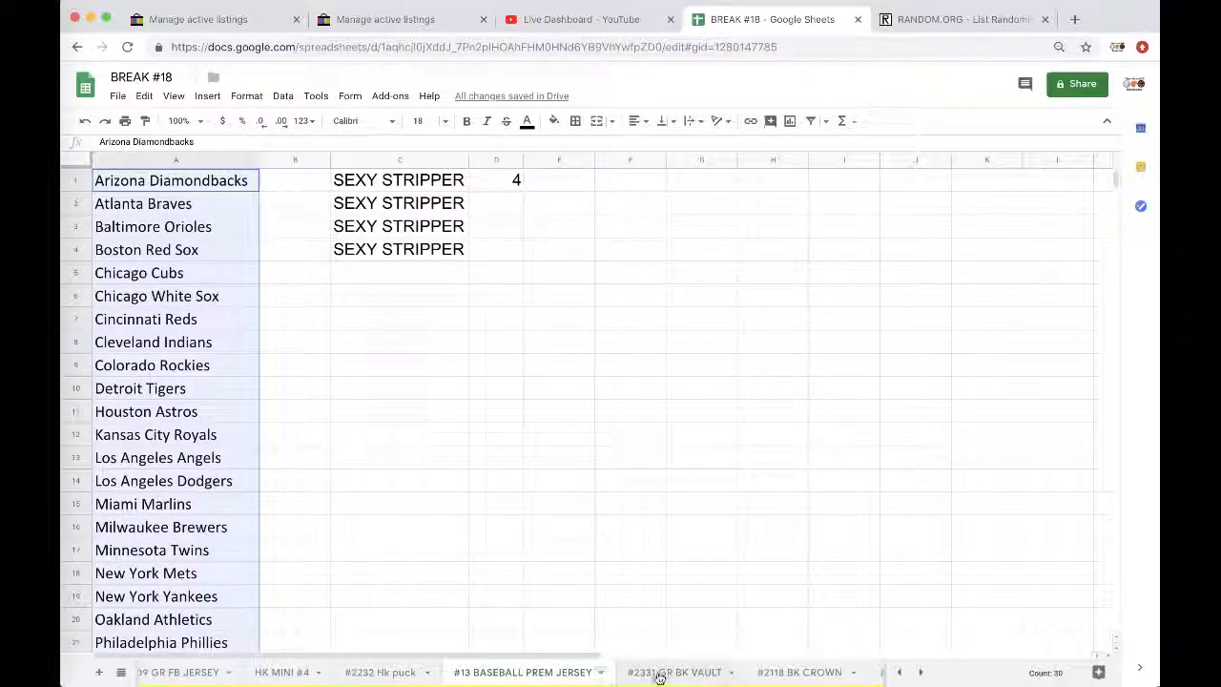
pyautogui.click(665, 678)
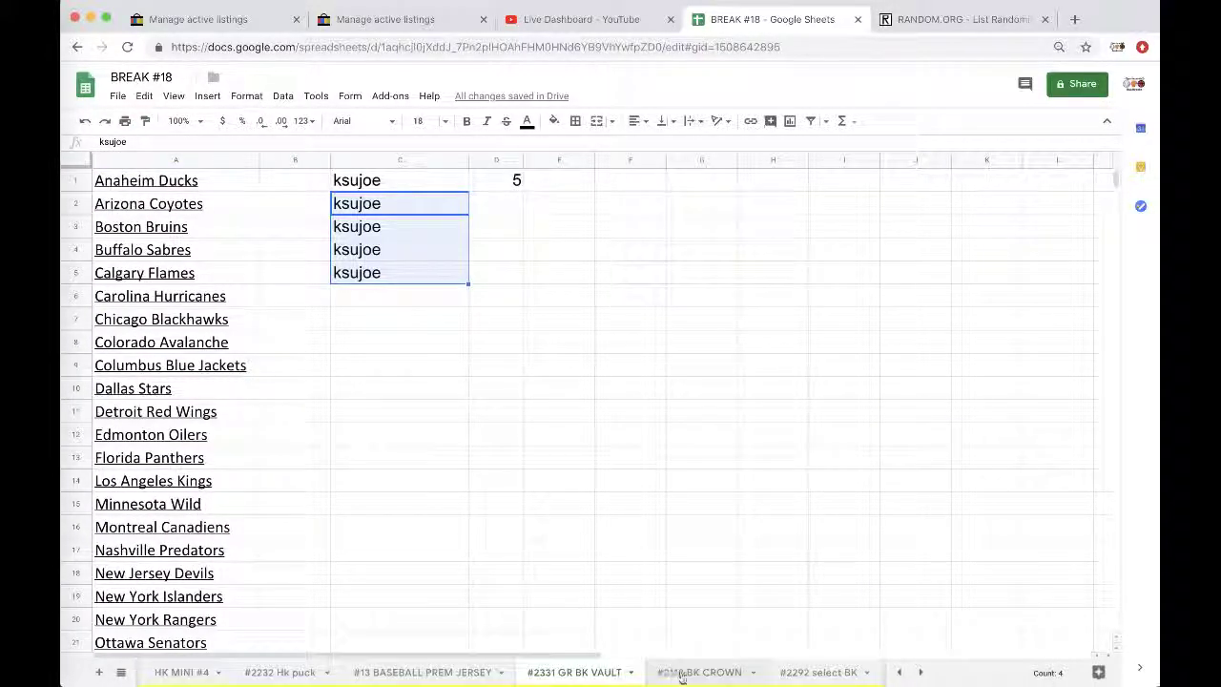
pyautogui.click(703, 674)
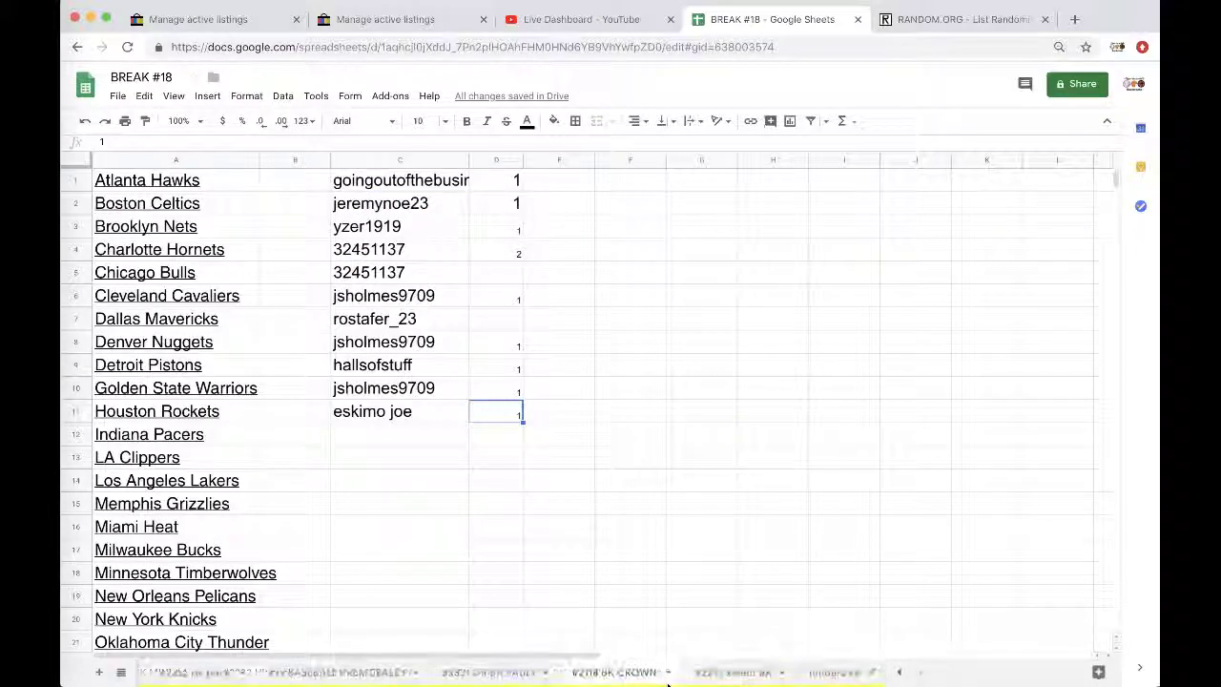
pyautogui.click(722, 676)
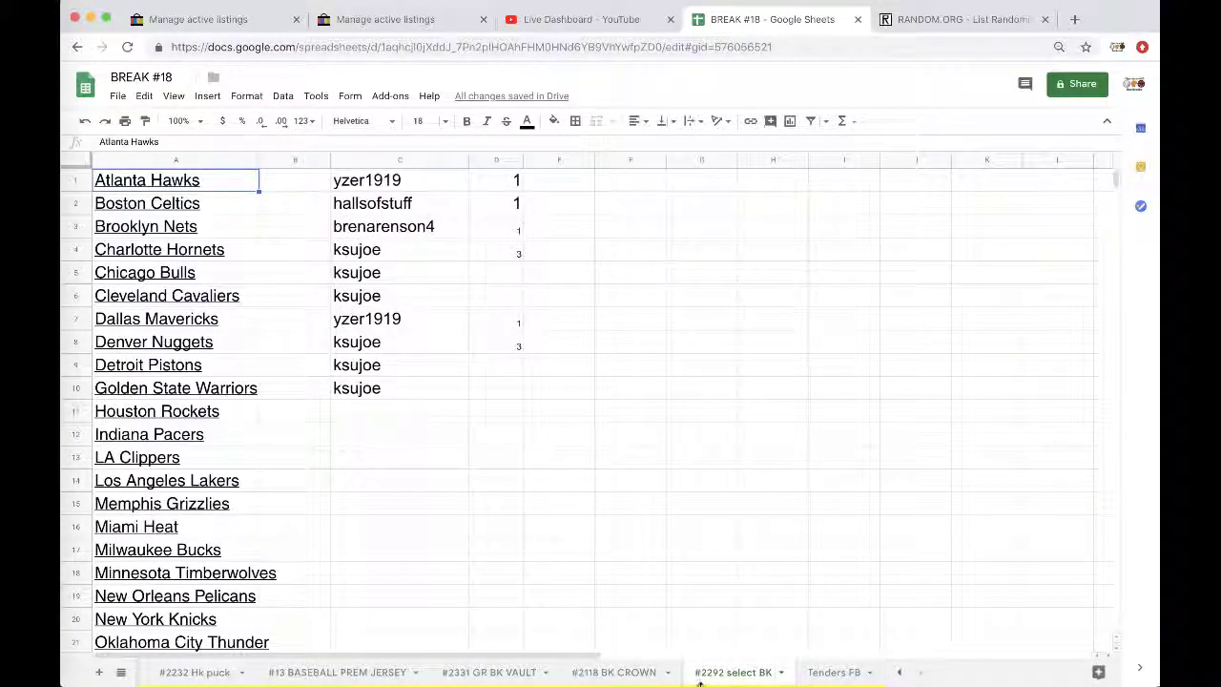
pyautogui.click(832, 673)
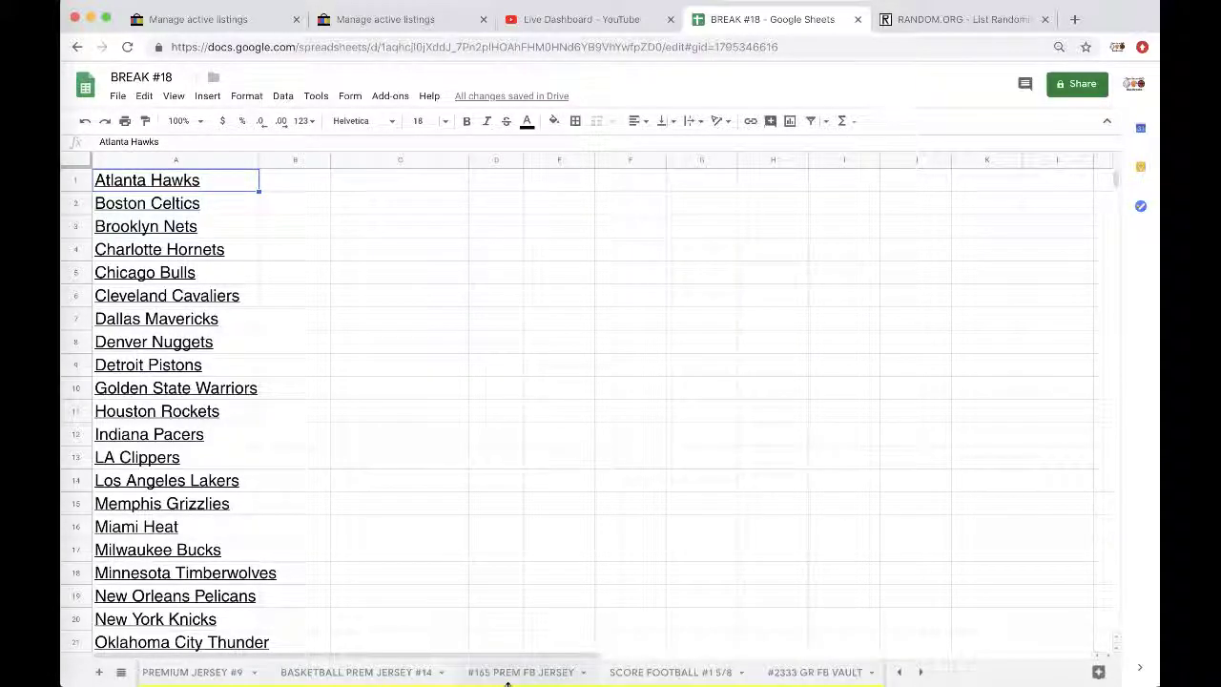
pyautogui.click(508, 677)
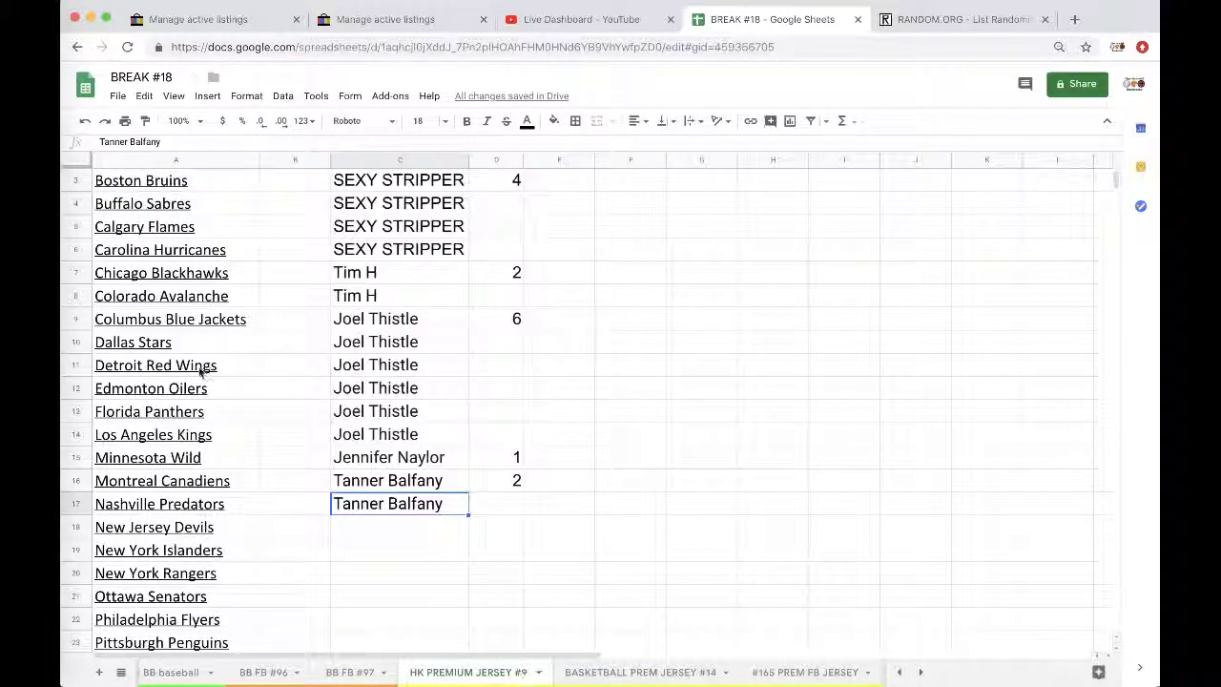